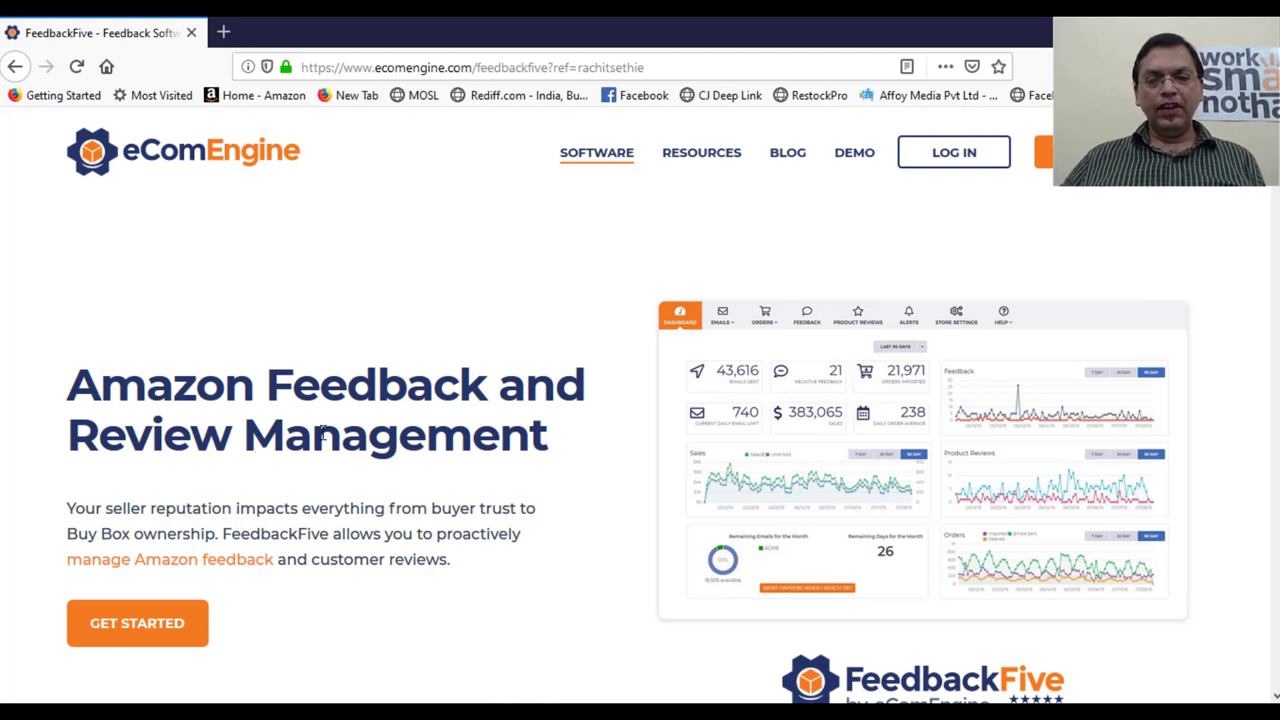
# - Review the FeedbackFive product page, covering its overview, trusted sellers and the Engage Amazon Buyers section
pyautogui.press('End')
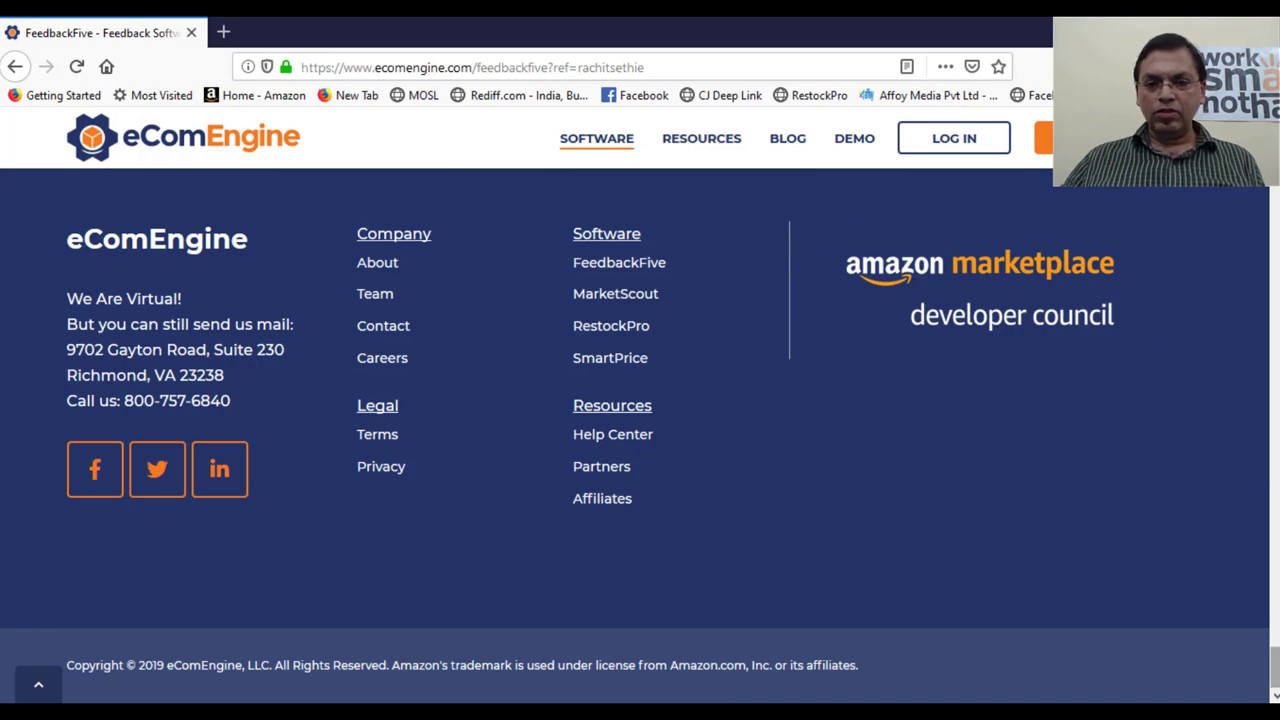
pyautogui.press('Home')
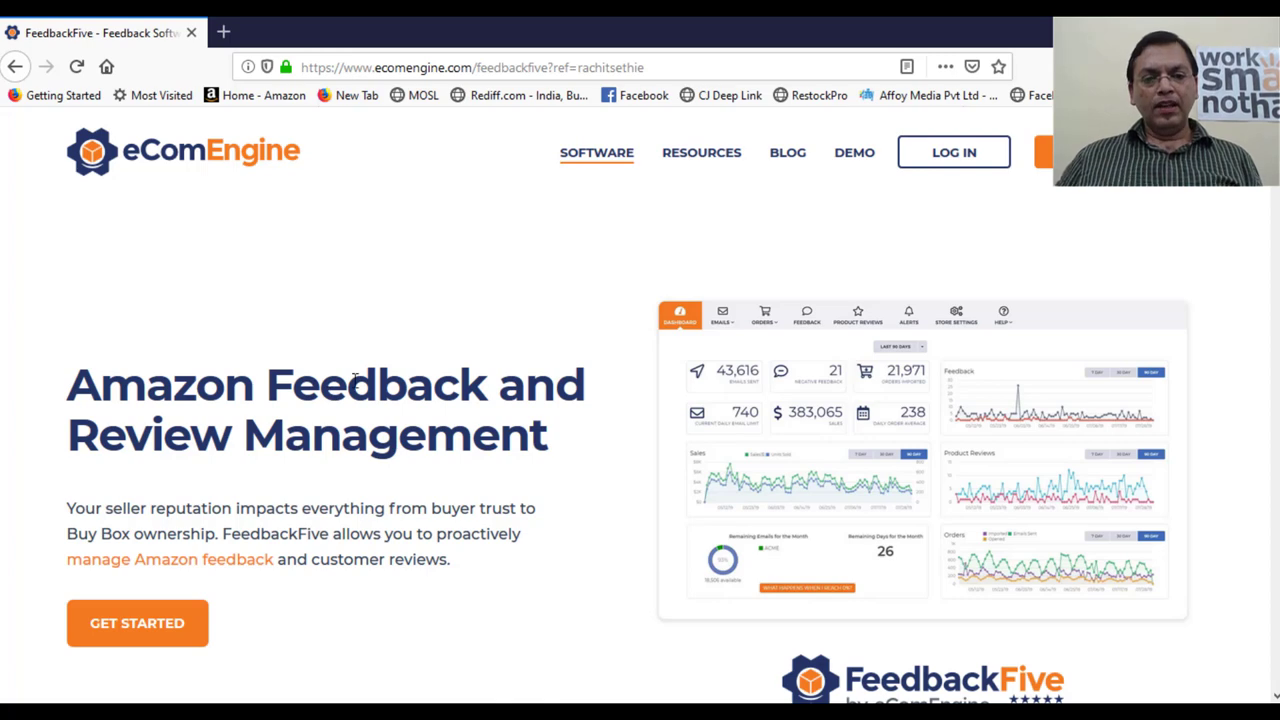
pyautogui.scroll(-2, 414, 420)
pyautogui.scroll(-1, 414, 420)
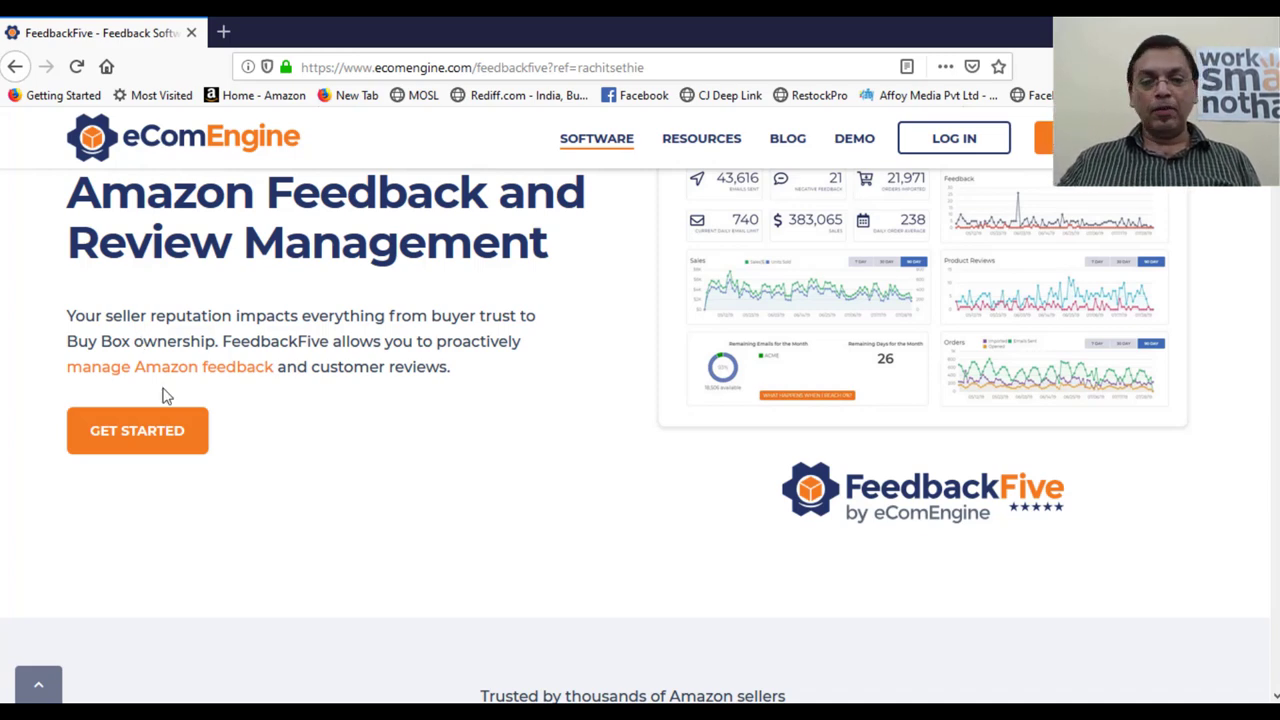
pyautogui.scroll(-5, 319, 457)
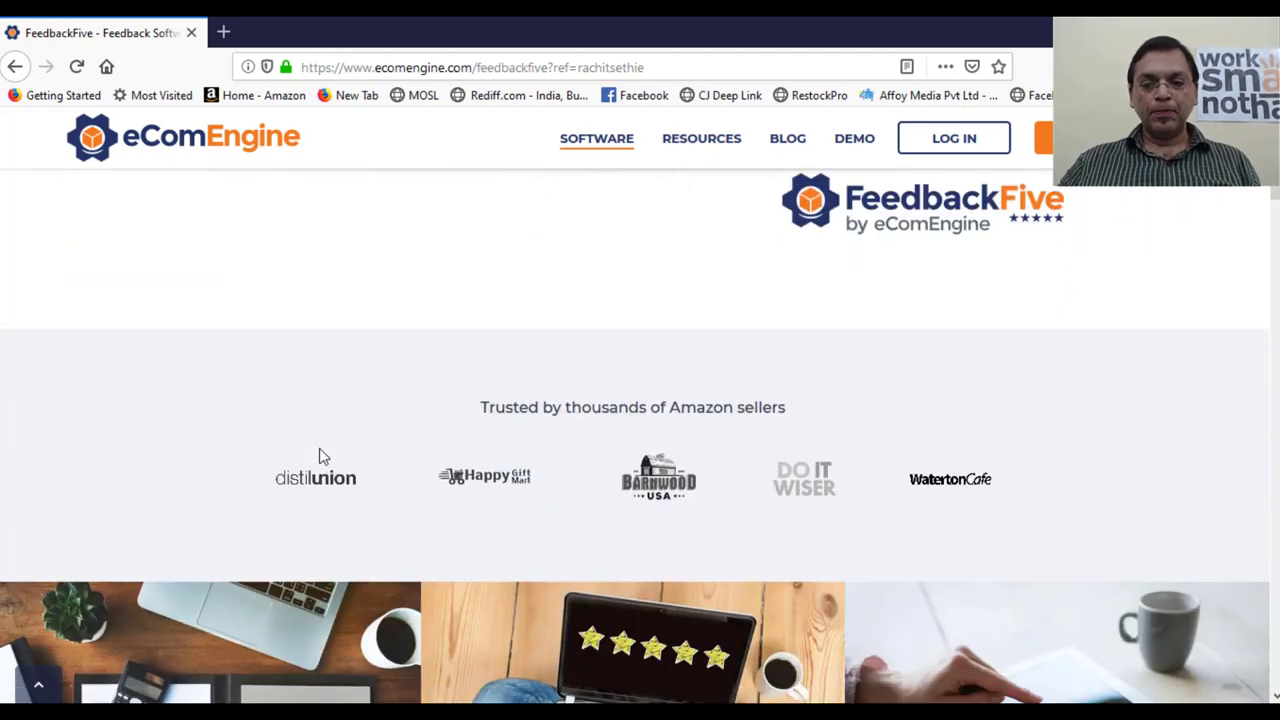
pyautogui.scroll(-2, 320, 457)
pyautogui.scroll(2, 320, 457)
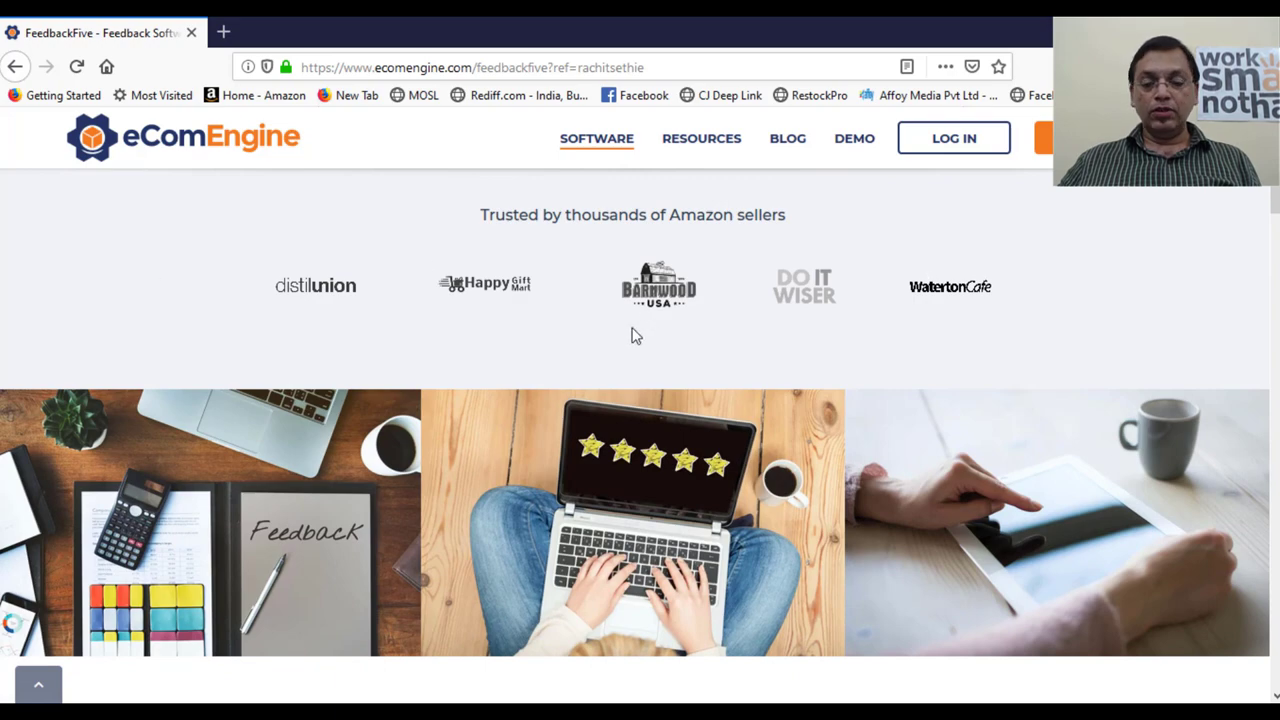
pyautogui.scroll(-5, 634, 334)
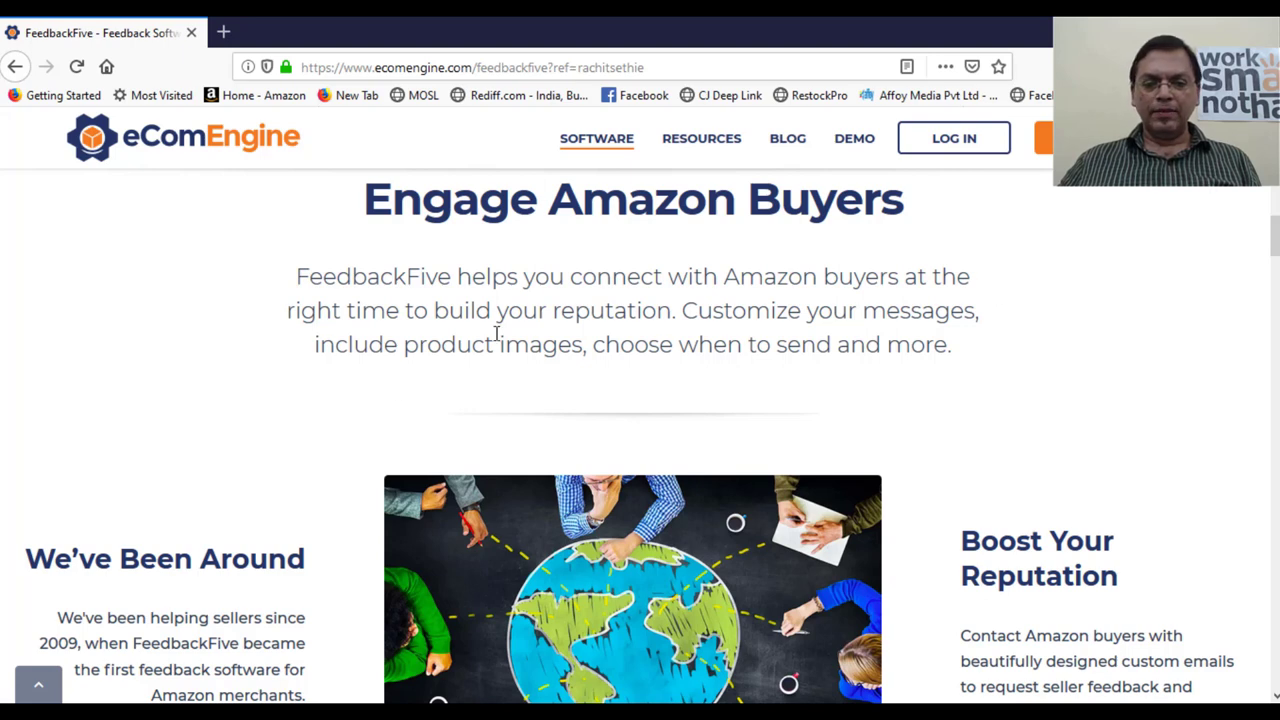
pyautogui.scroll(-3, 496, 333)
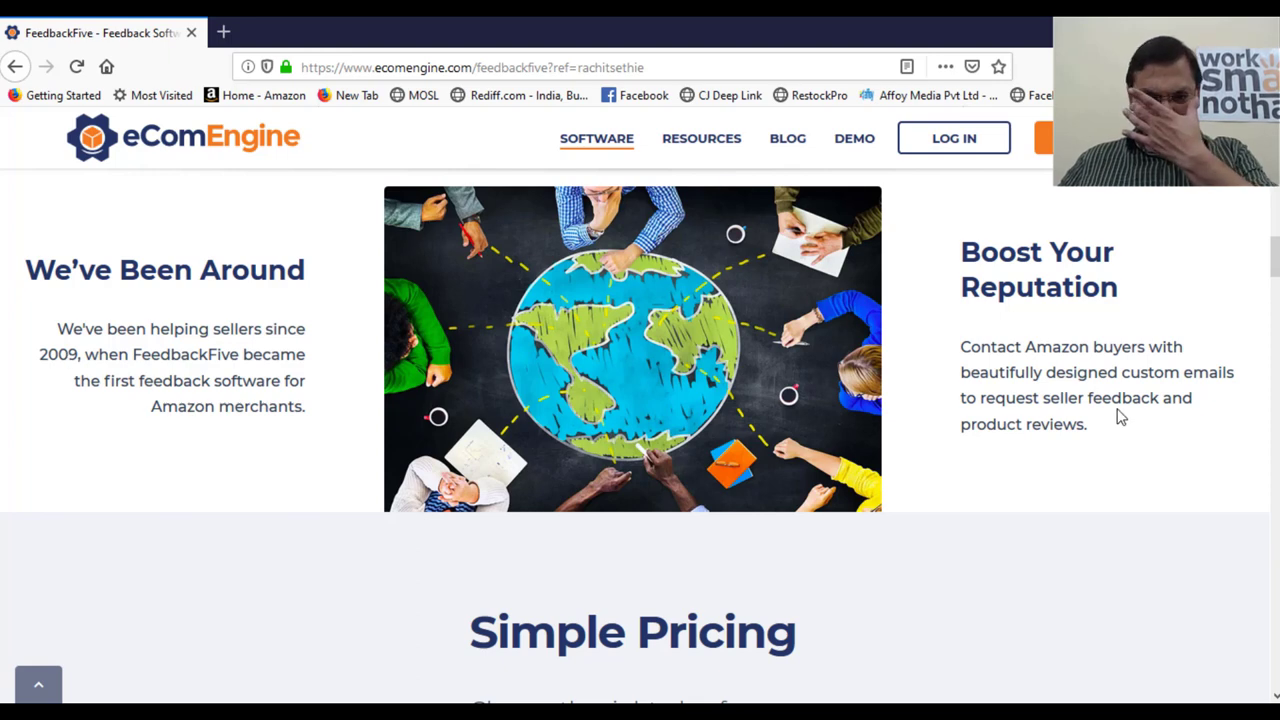
# - Compare the Lite, Basic, Pro and Enterprise plans under Simple Pricing and choose the 100% free Lite plan
pyautogui.scroll(-3, 1119, 416)
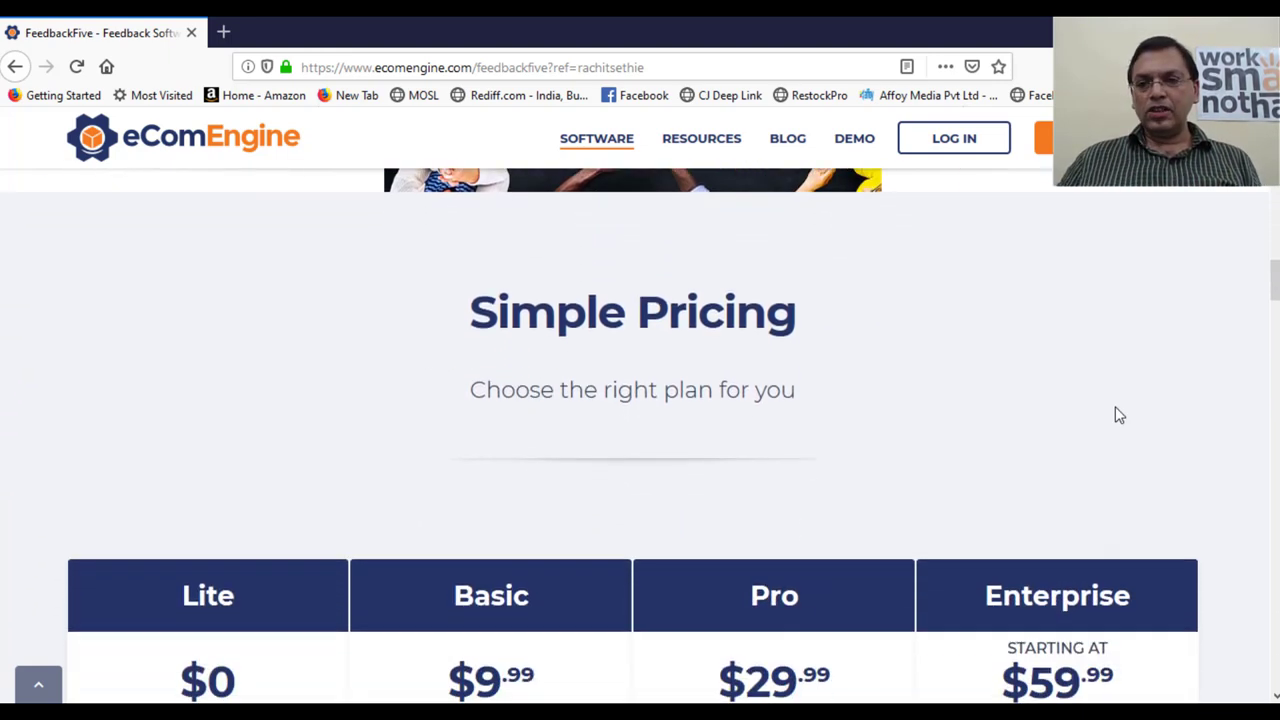
pyautogui.scroll(-2, 1115, 414)
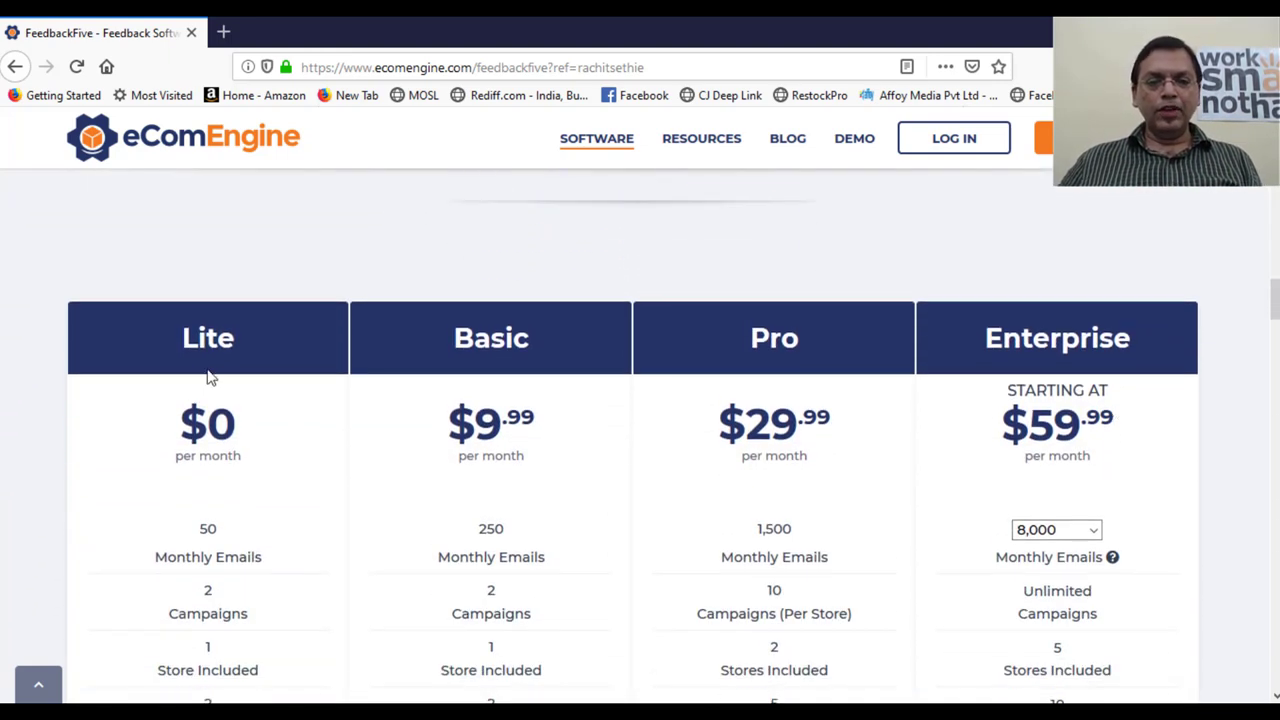
pyautogui.moveTo(183, 345); pyautogui.dragTo(238, 340)
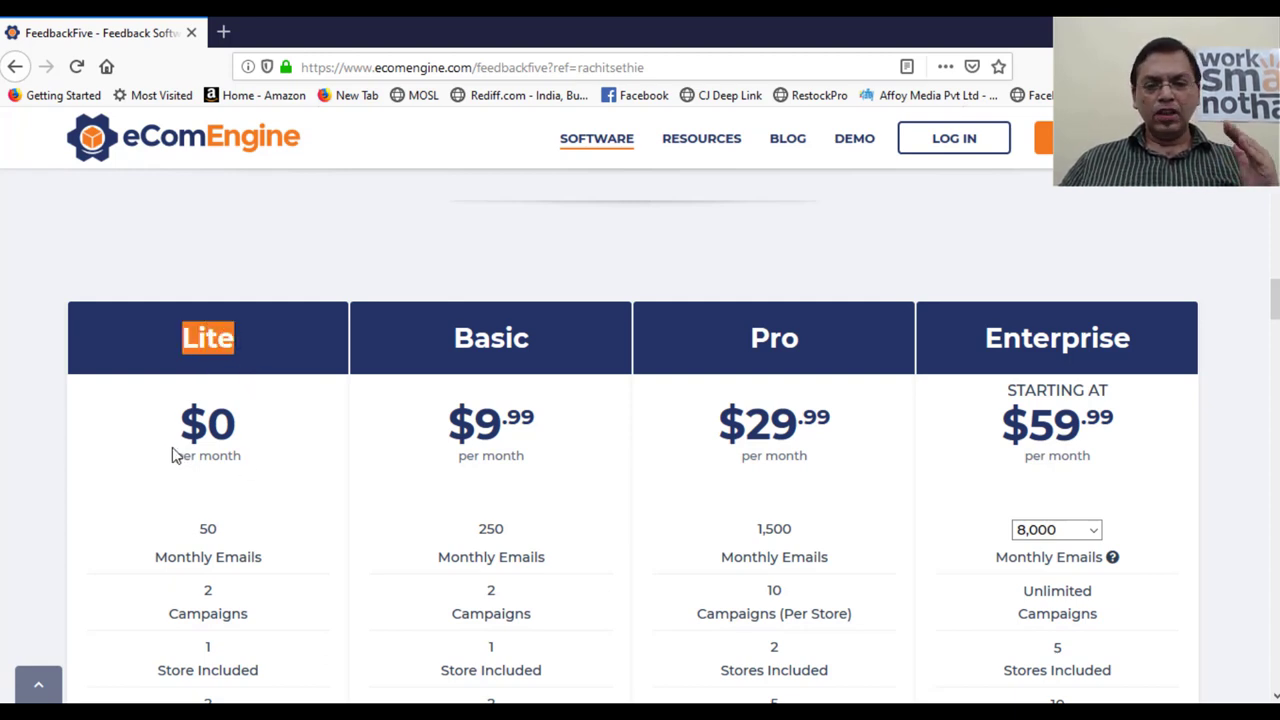
pyautogui.click(295, 453)
pyautogui.scroll(-3, 292, 444)
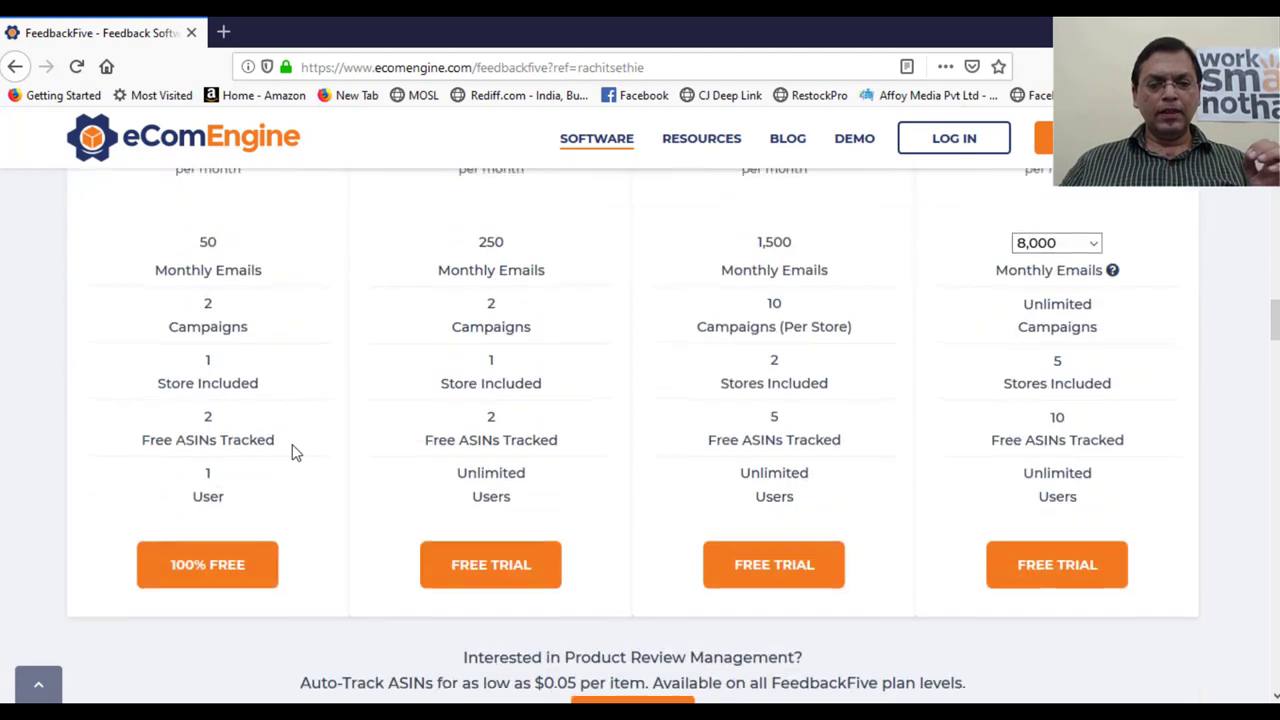
pyautogui.moveTo(199, 240); pyautogui.dragTo(263, 269)
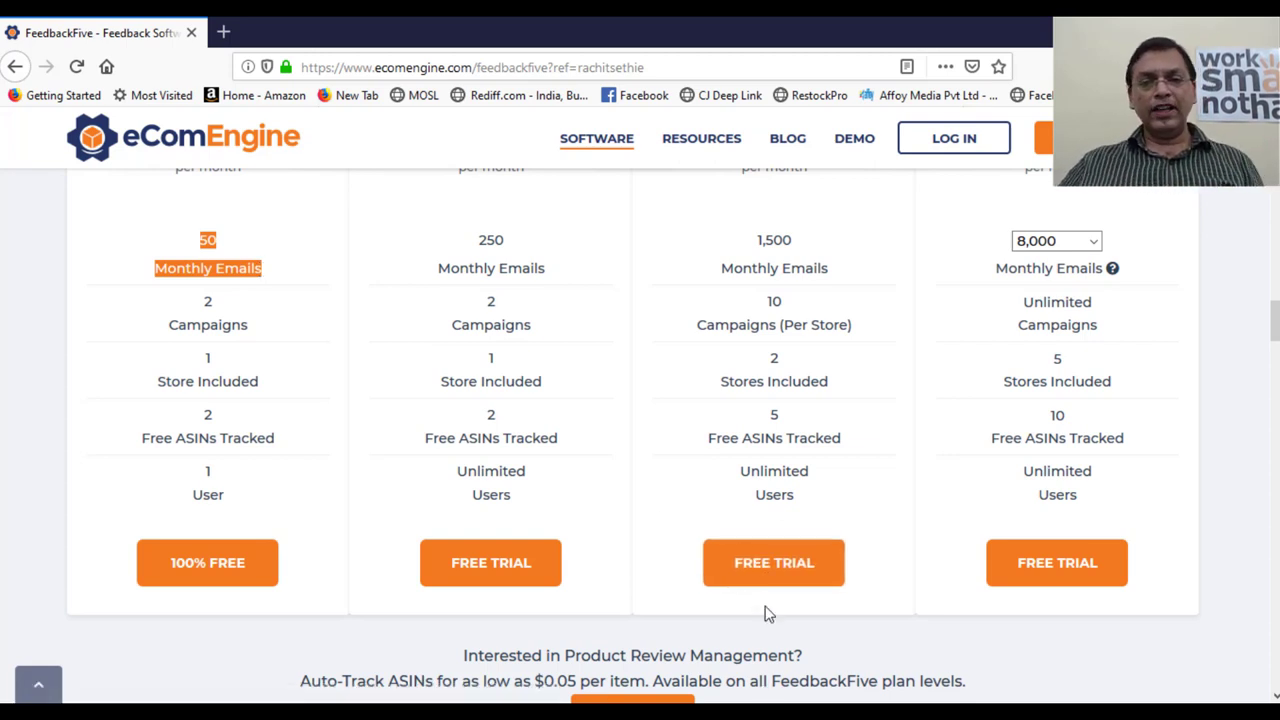
pyautogui.scroll(1, 707, 418)
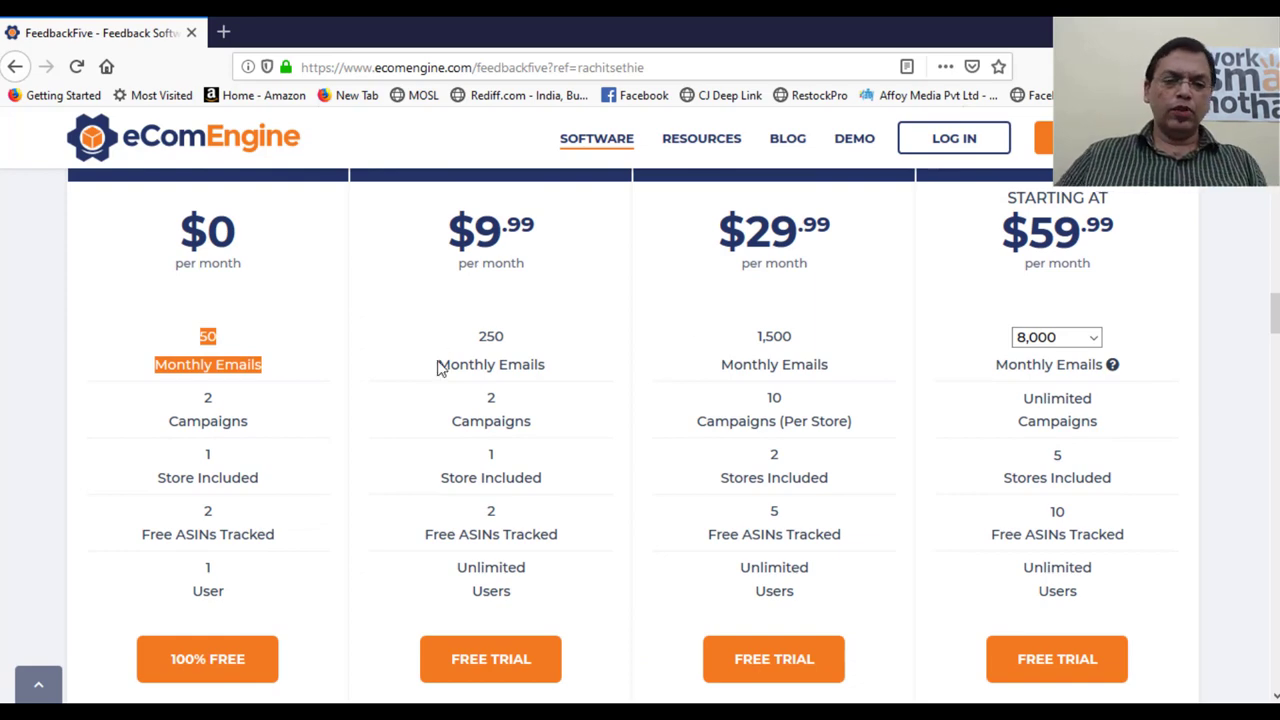
pyautogui.scroll(-1, 300, 480)
pyautogui.scroll(-3, 314, 514)
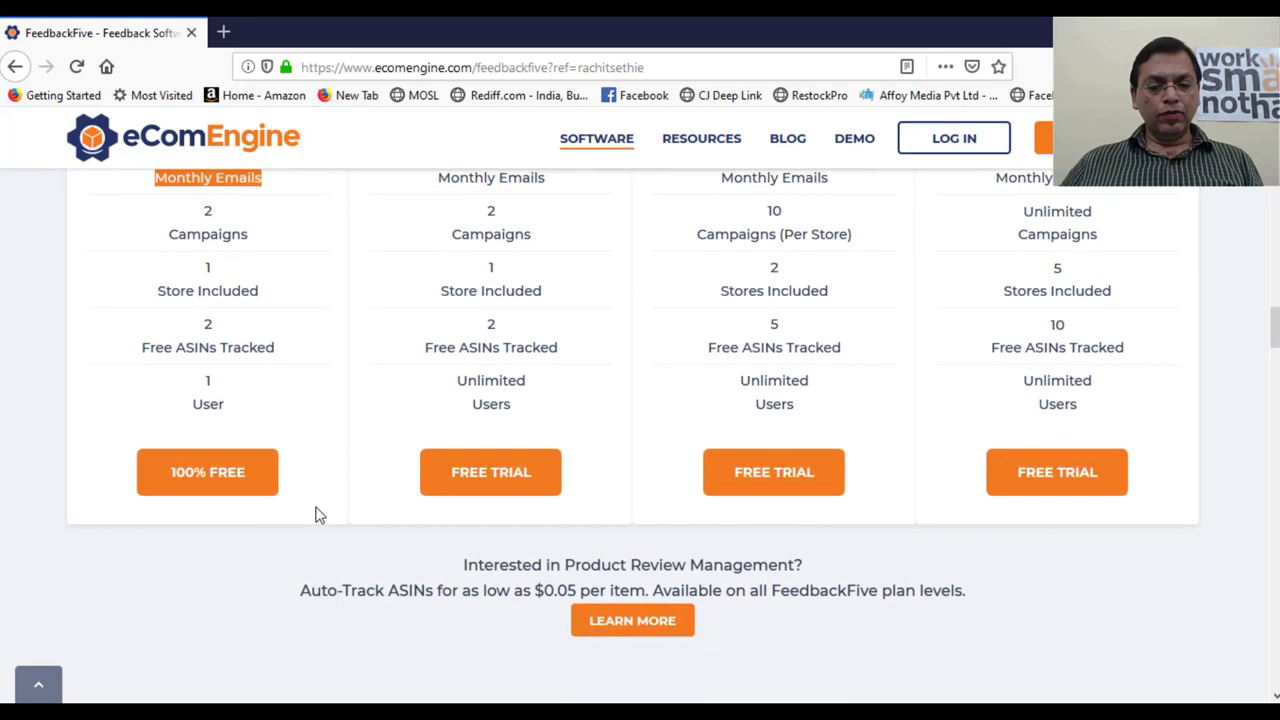
pyautogui.scroll(-1, 315, 516)
pyautogui.scroll(1, 317, 510)
pyautogui.scroll(4, 317, 507)
pyautogui.click(207, 665)
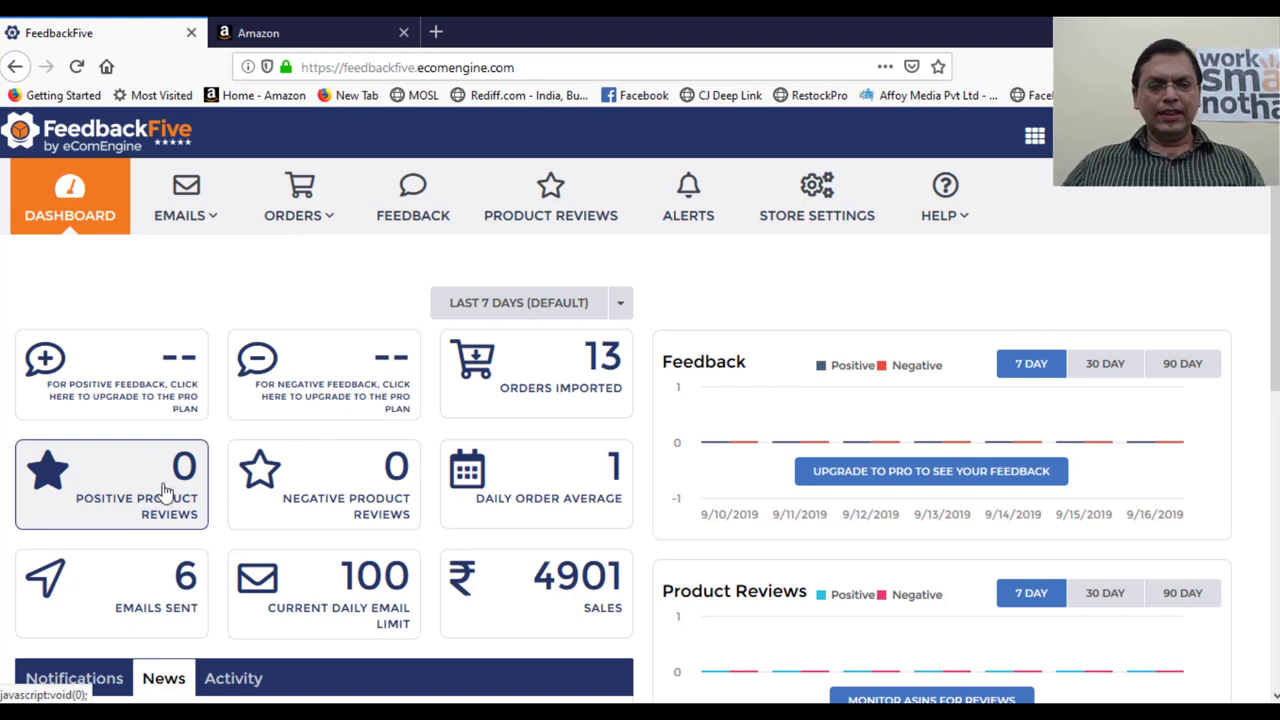
# - Look over the dashboard widgets and show the statistics for the last 90 days
pyautogui.scroll(-3, 166, 491)
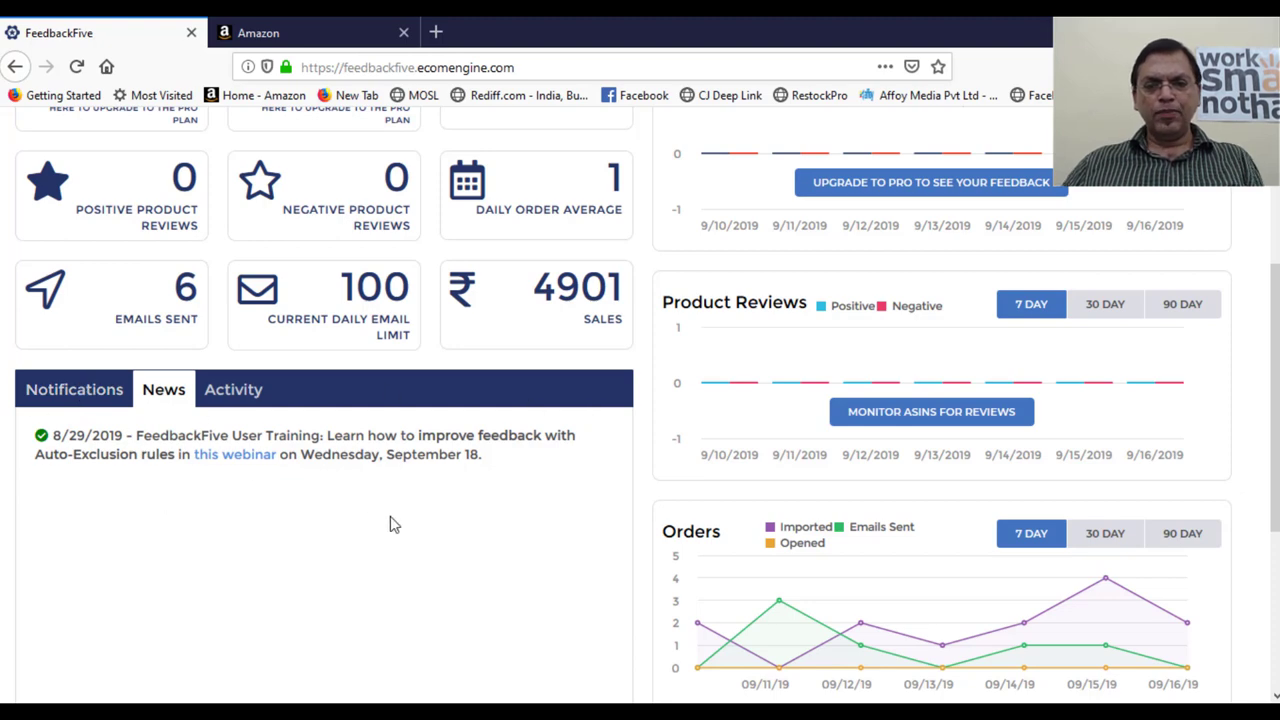
pyautogui.scroll(3, 392, 524)
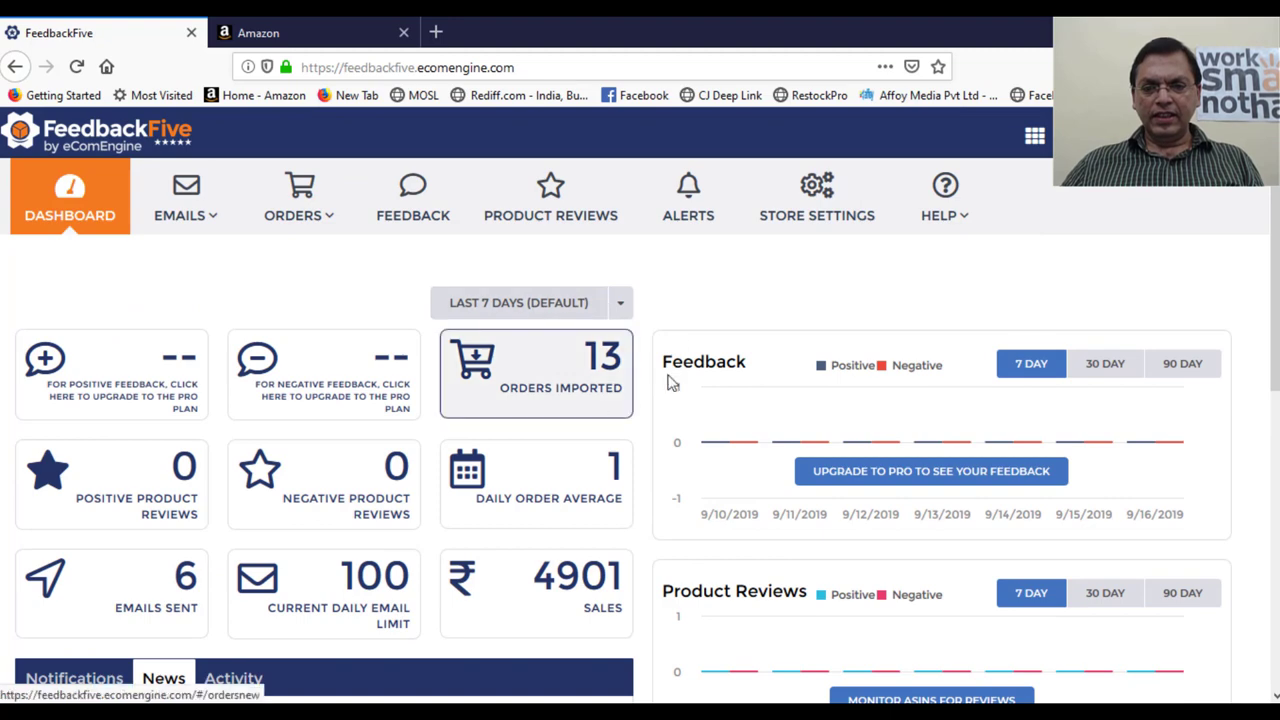
pyautogui.click(622, 304)
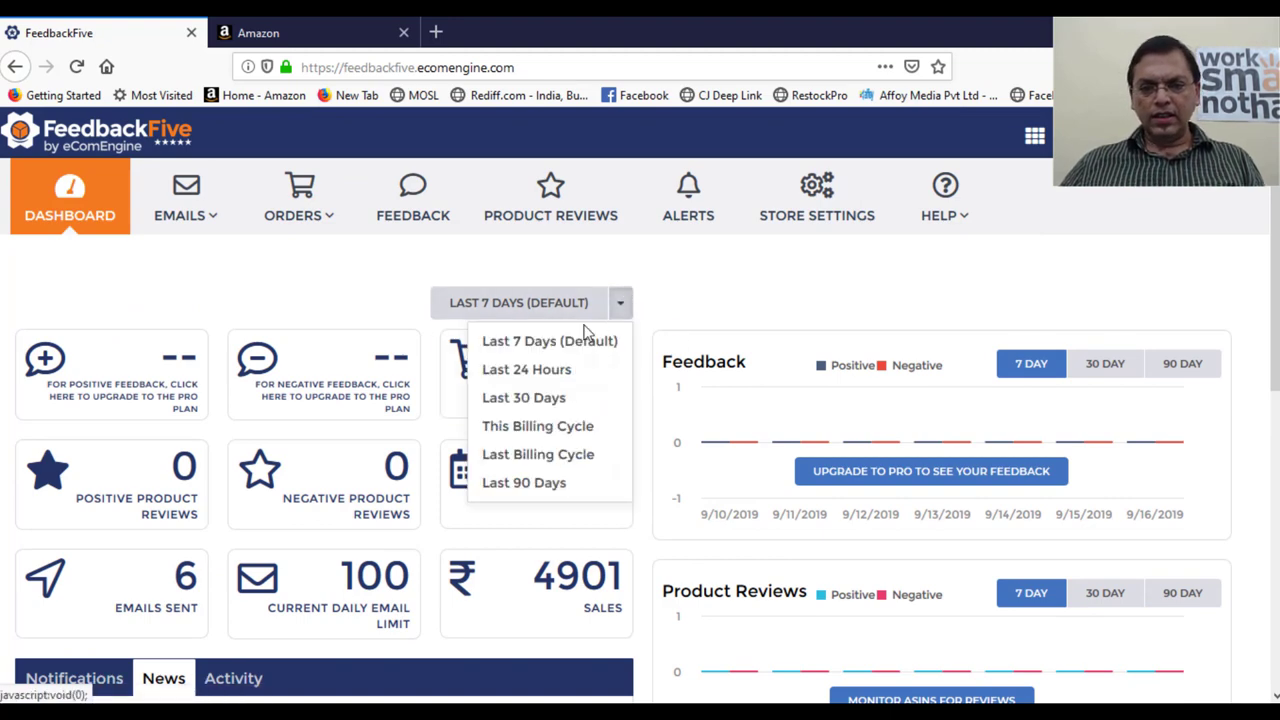
pyautogui.click(573, 484)
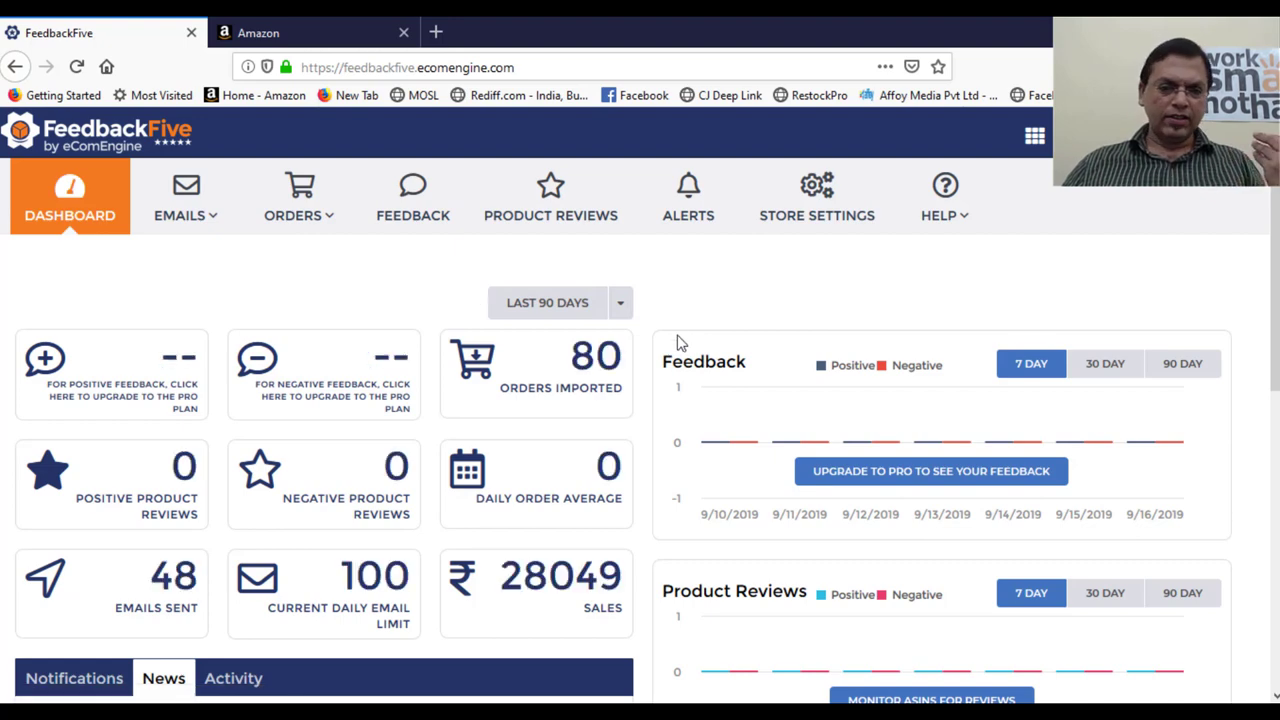
# - Set the dashboard period to Last 30 Days and review the order and sales charts and remaining monthly emails
pyautogui.click(620, 304)
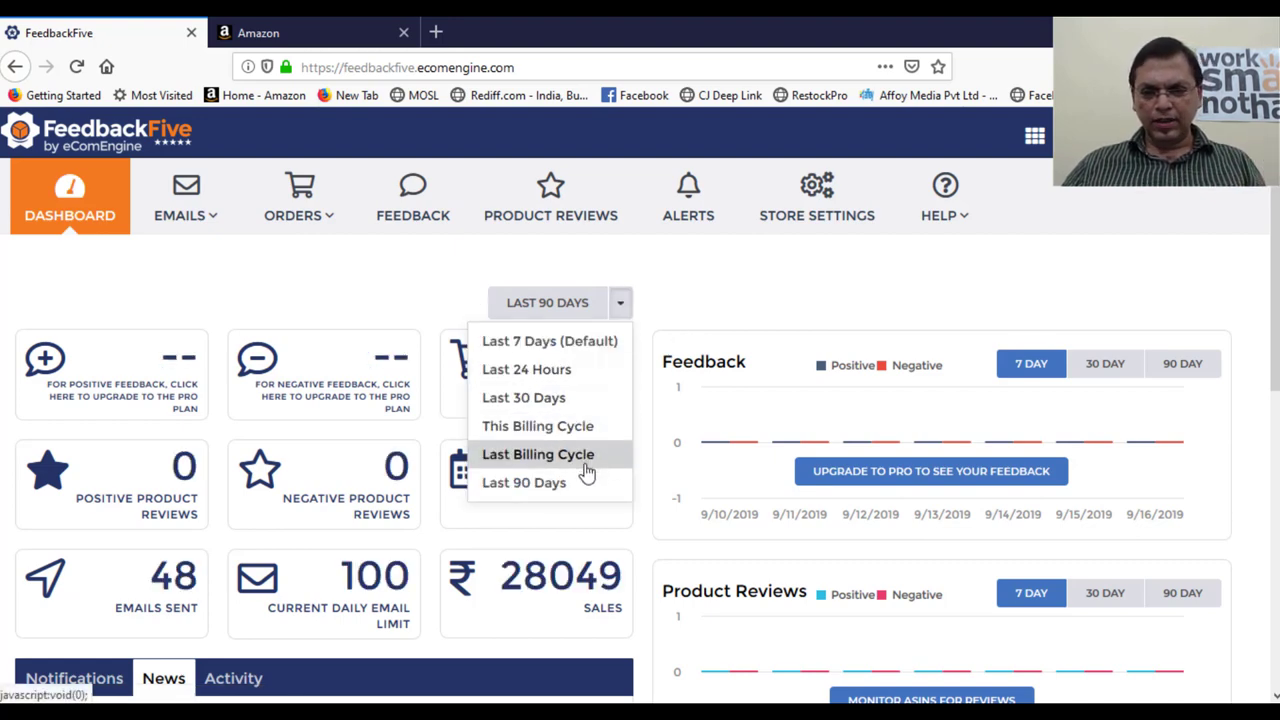
pyautogui.click(563, 397)
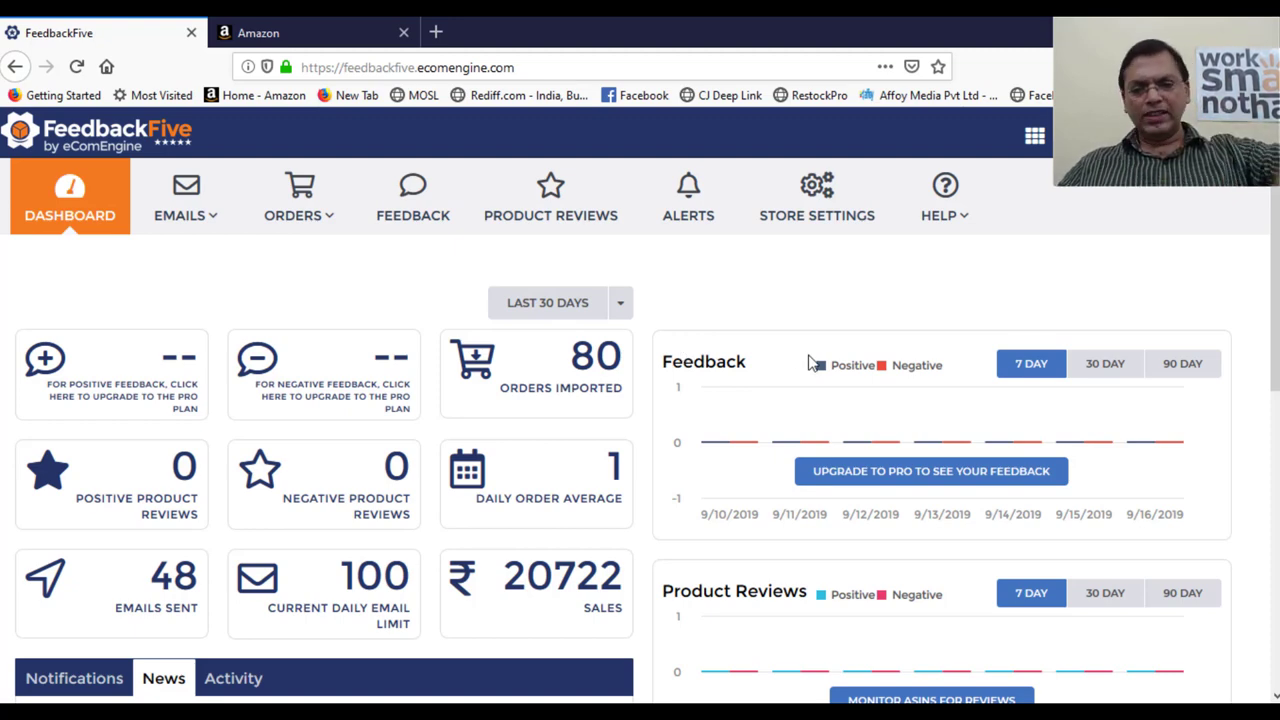
pyautogui.scroll(-5, 563, 488)
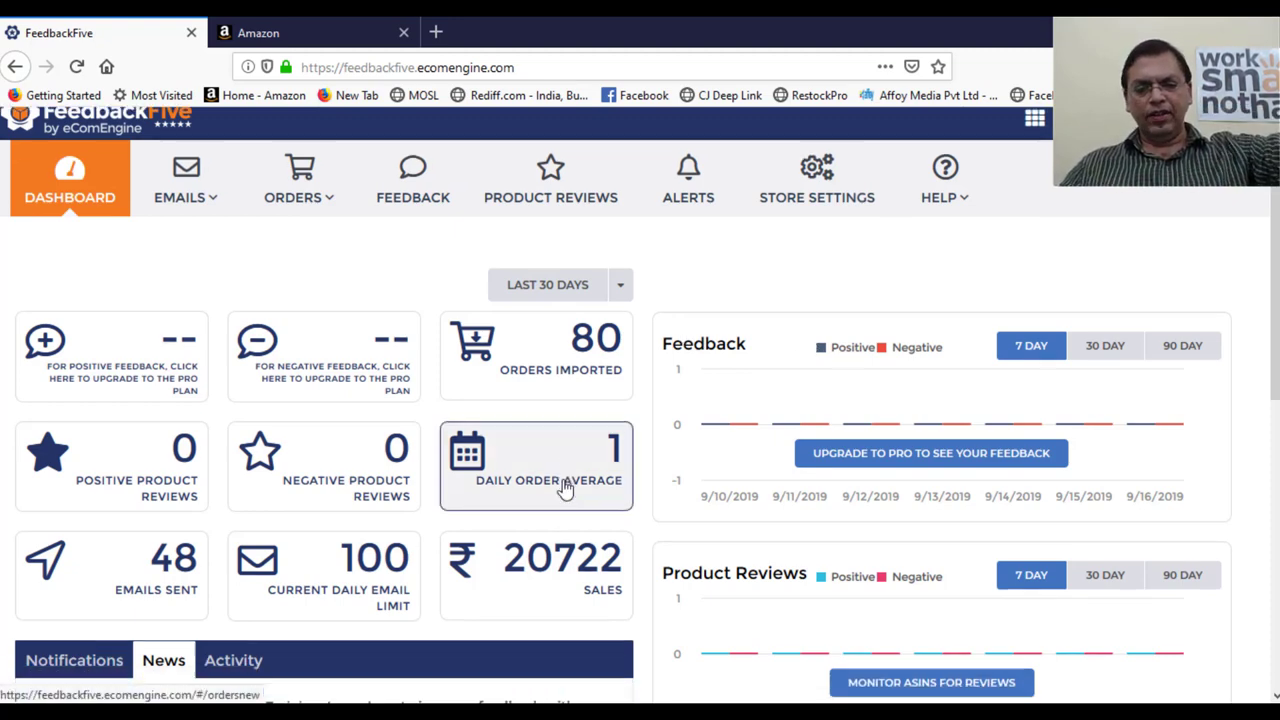
pyautogui.scroll(-2, 563, 488)
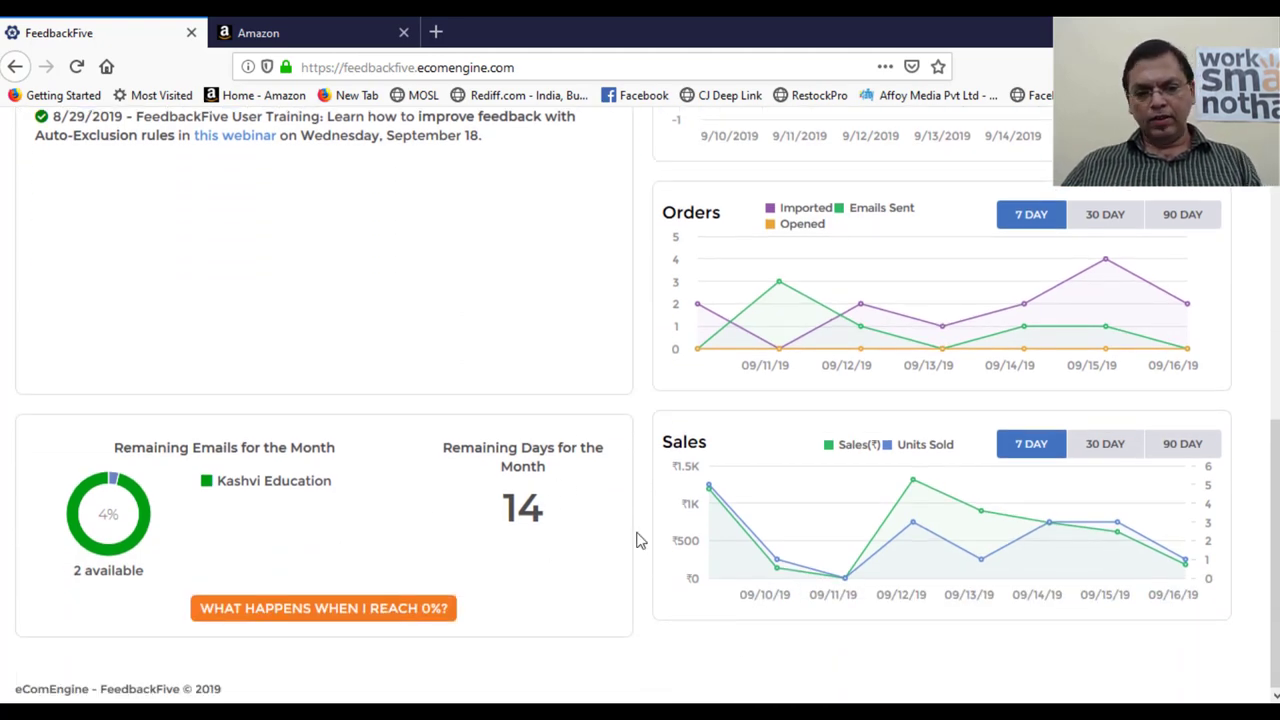
pyautogui.scroll(8, 640, 537)
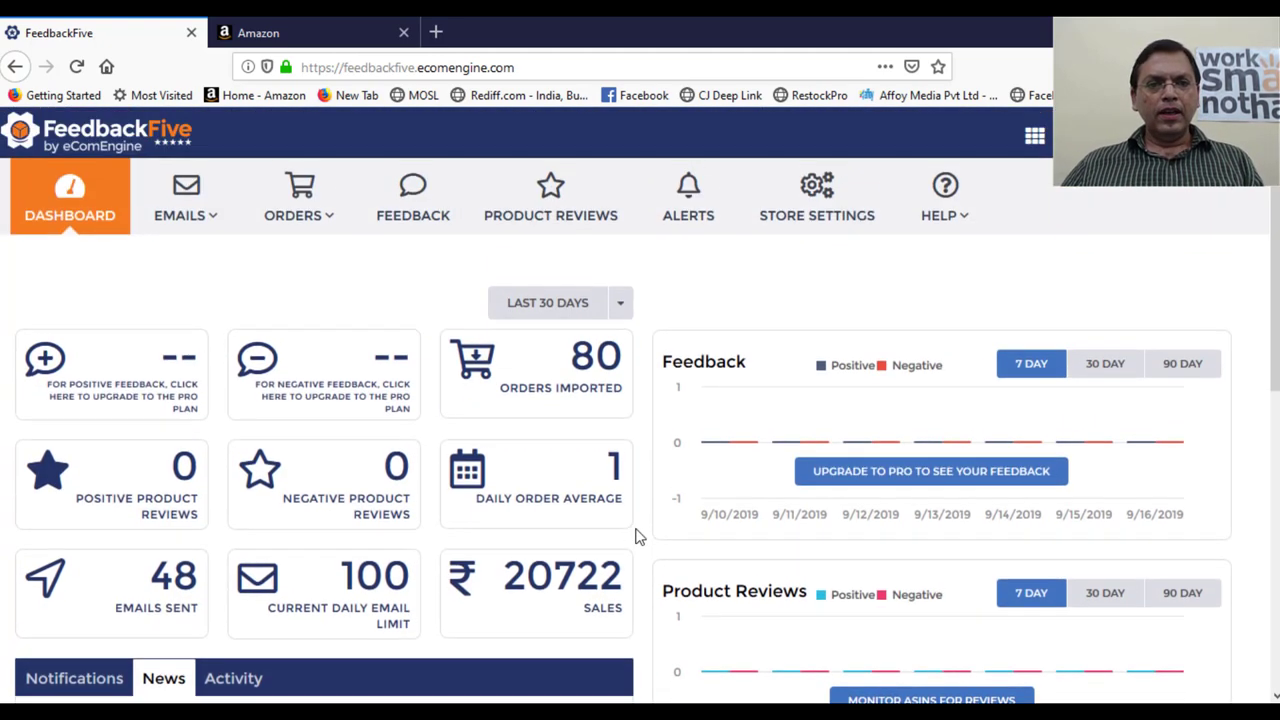
# - Go to the email campaigns and open the Wizard - Seller Feedback template of the Seller Feedback Request campaign
pyautogui.moveTo(214, 222)
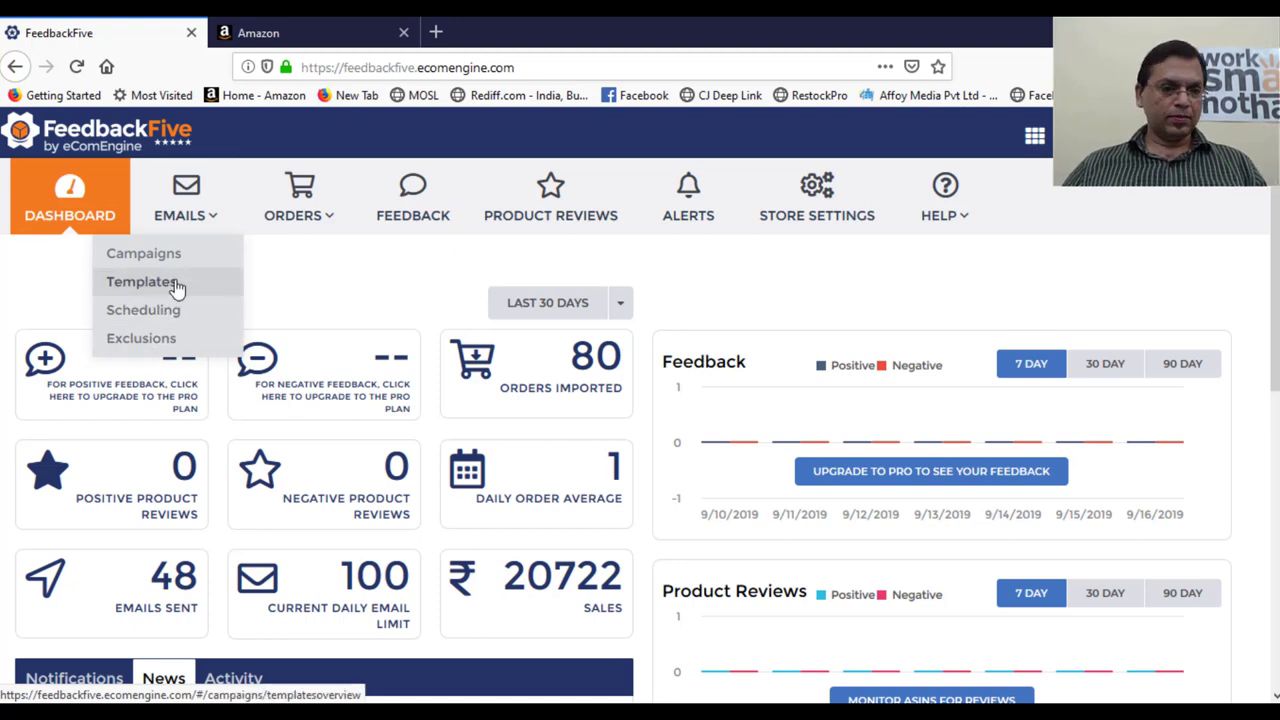
pyautogui.click(270, 268)
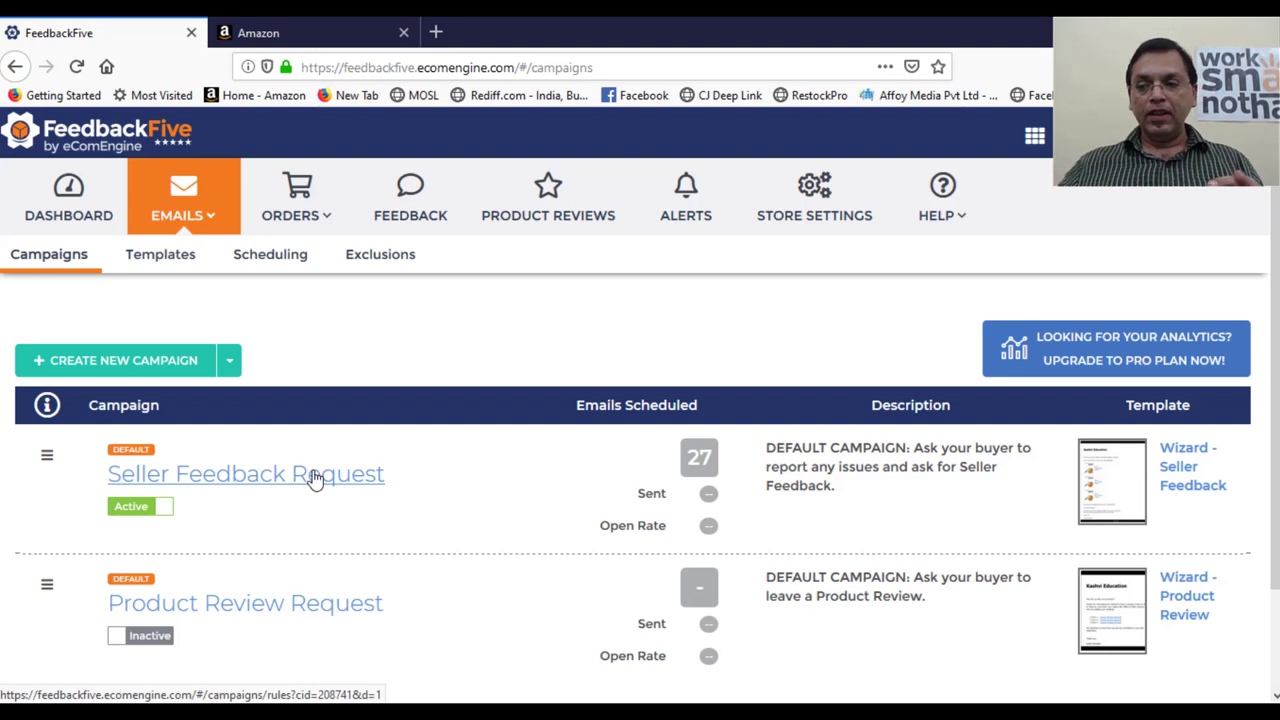
pyautogui.click(1122, 486)
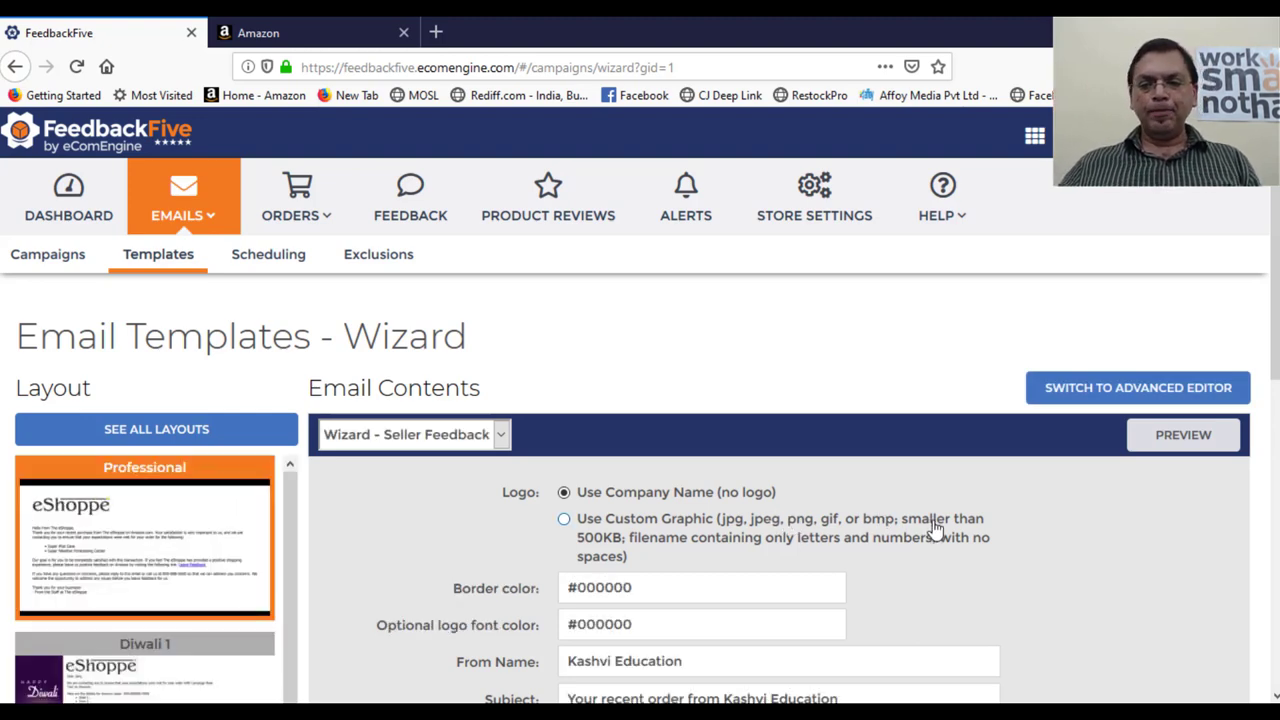
# - Examine the Seller Feedback template's contents, including subject, introduction, order information, product review link options, feedback text and closing text
pyautogui.scroll(-2, 931, 528)
pyautogui.scroll(-3, 896, 518)
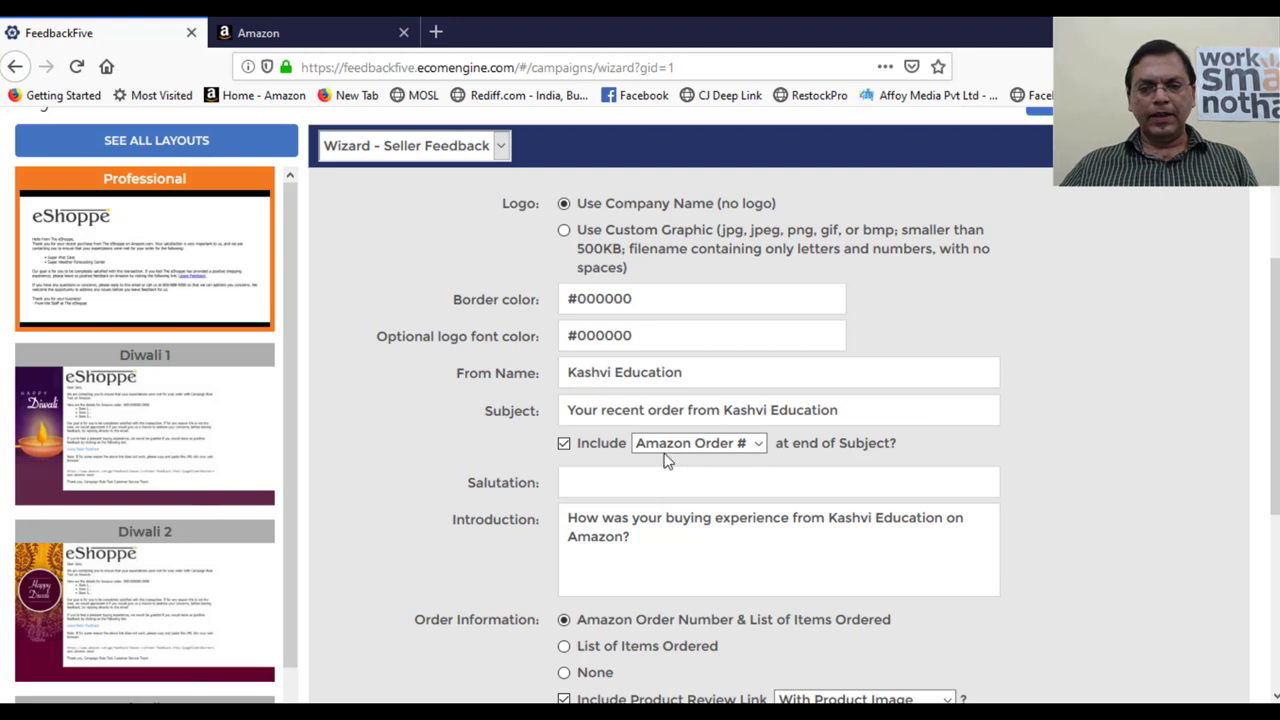
pyautogui.scroll(-1, 1160, 455)
pyautogui.scroll(-3, 1171, 455)
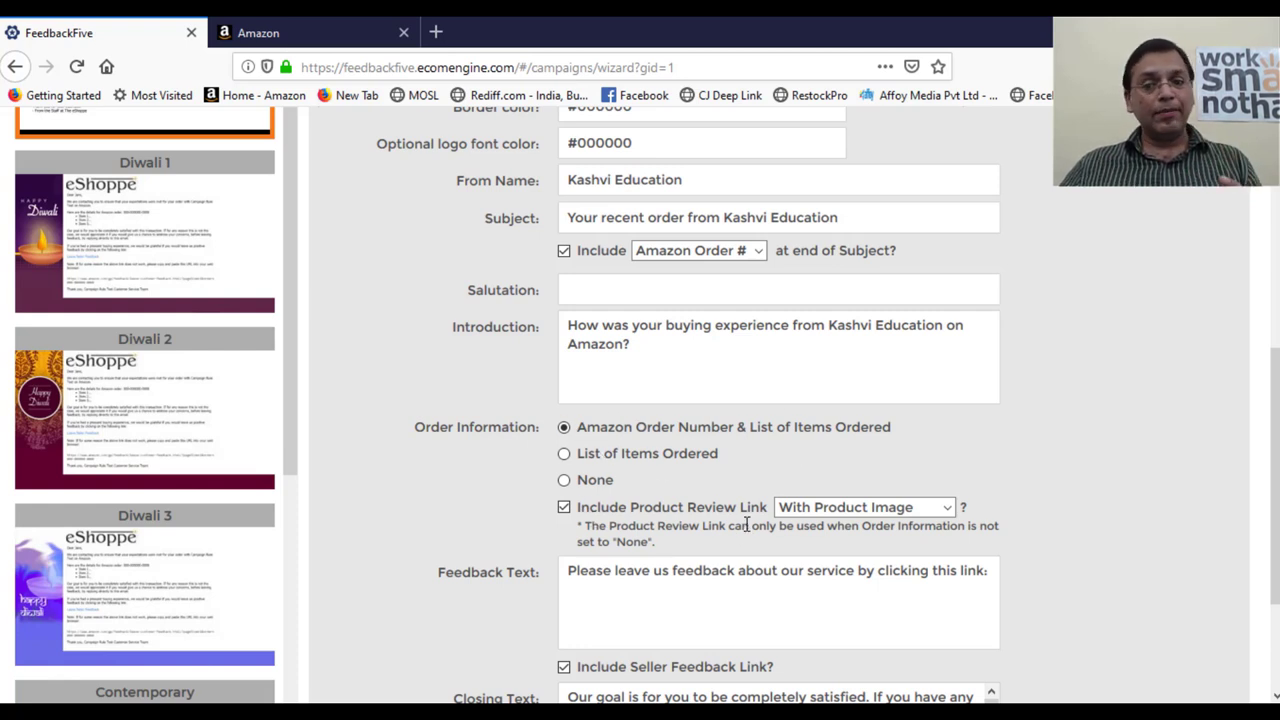
pyautogui.click(940, 507)
pyautogui.click(1078, 438)
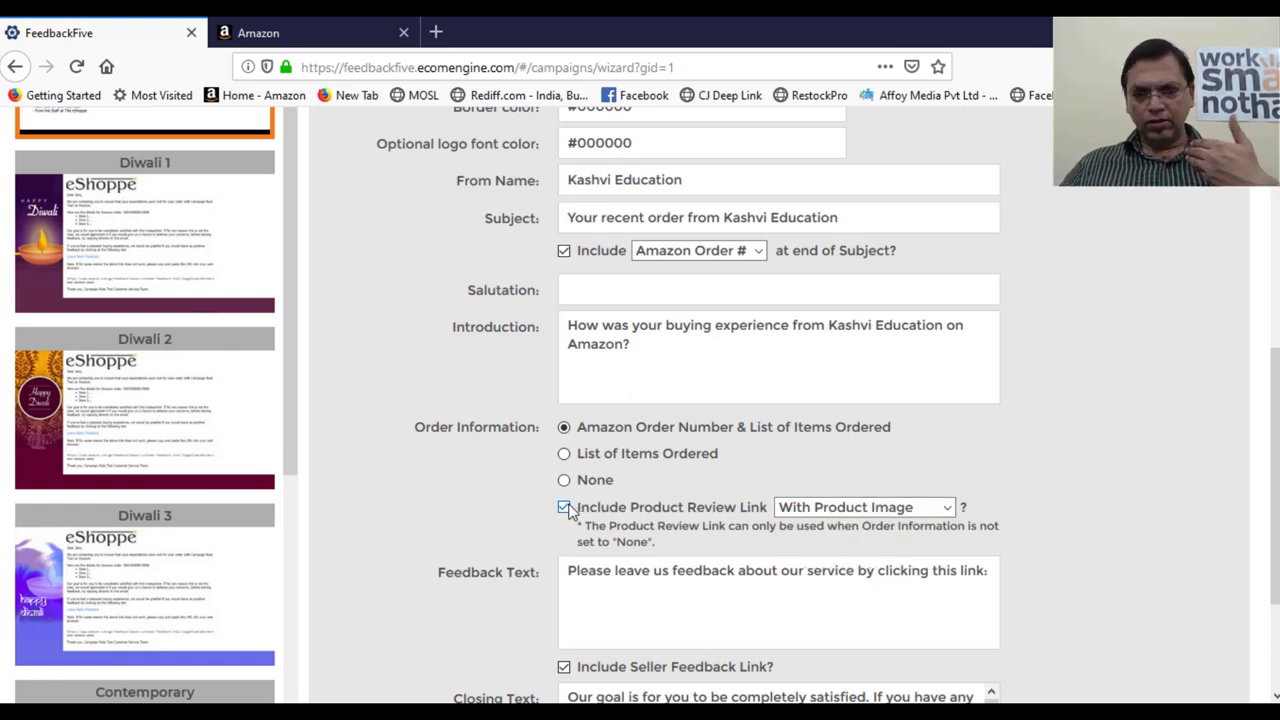
pyautogui.scroll(-2, 800, 460)
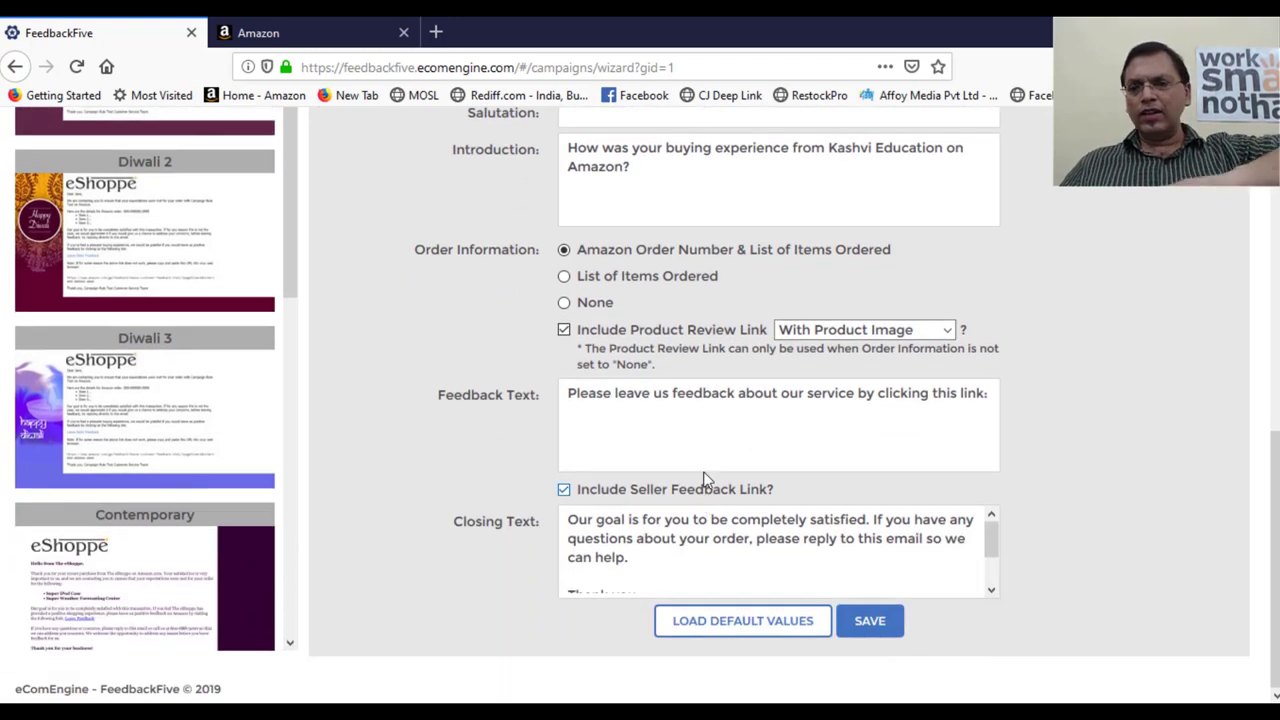
pyautogui.scroll(2, 720, 465)
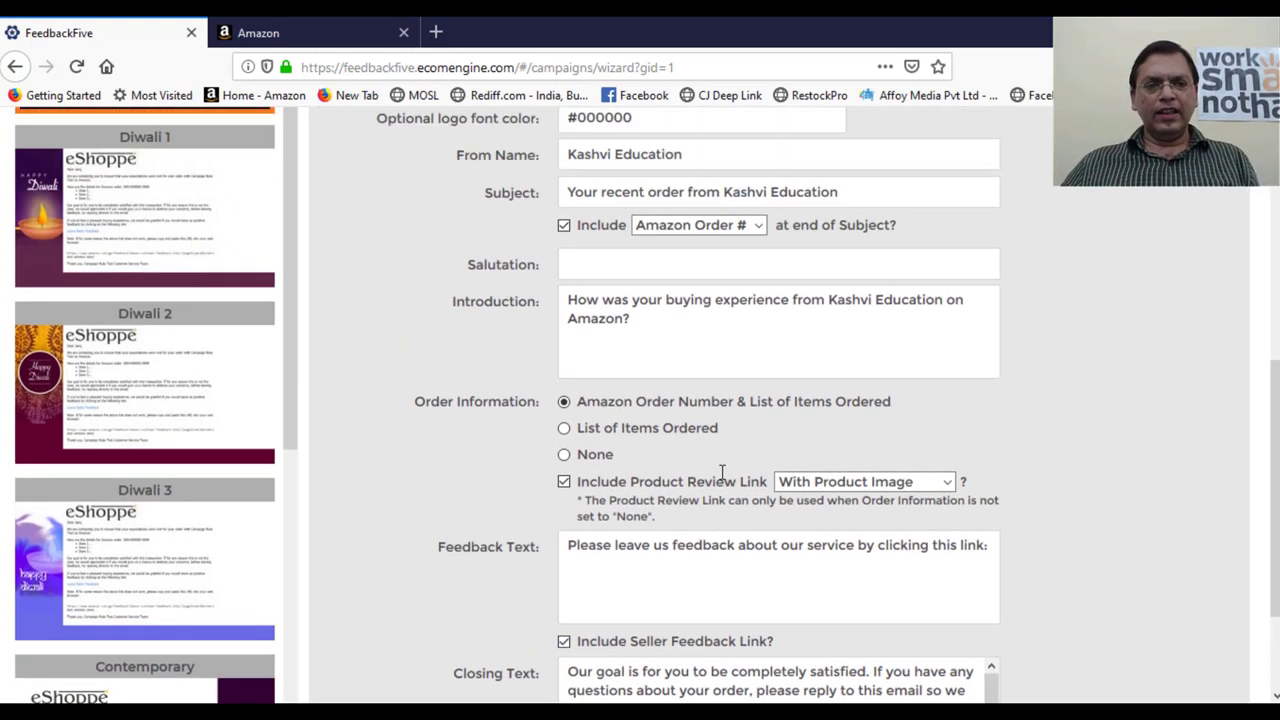
# - Select the Diwali 1 layout for the Seller Feedback email and browse the other available layouts
pyautogui.click(183, 260)
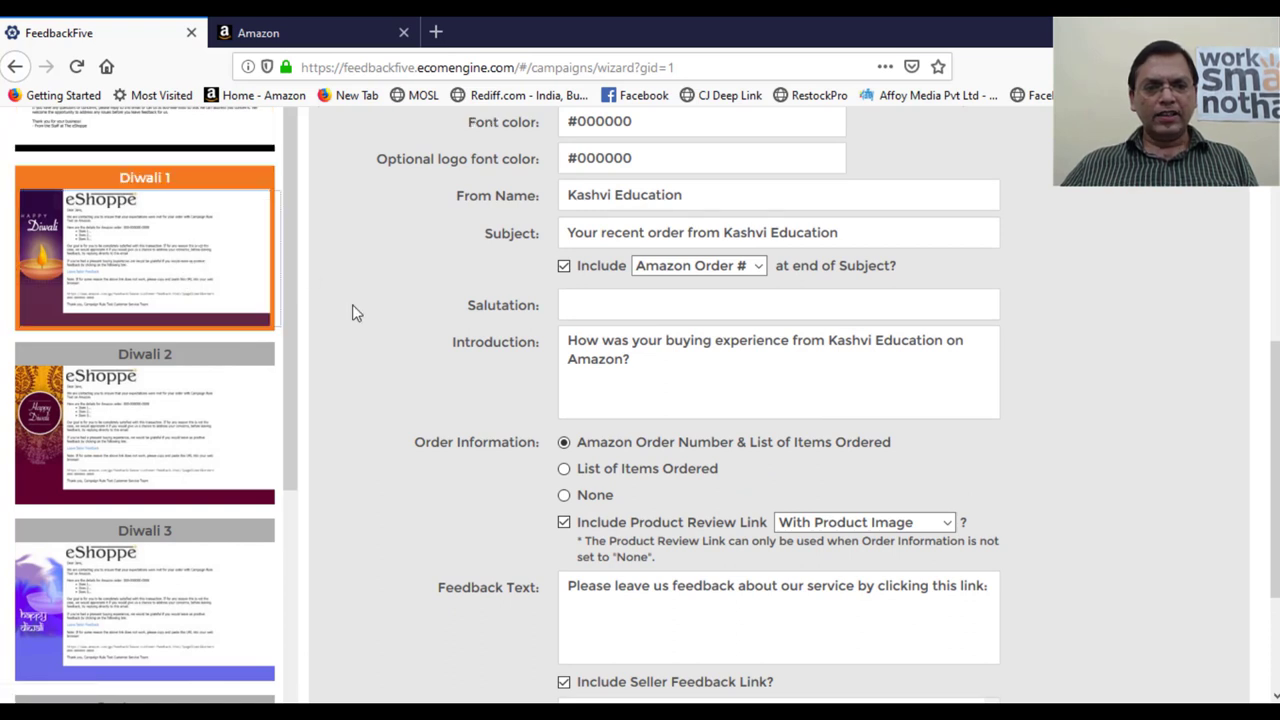
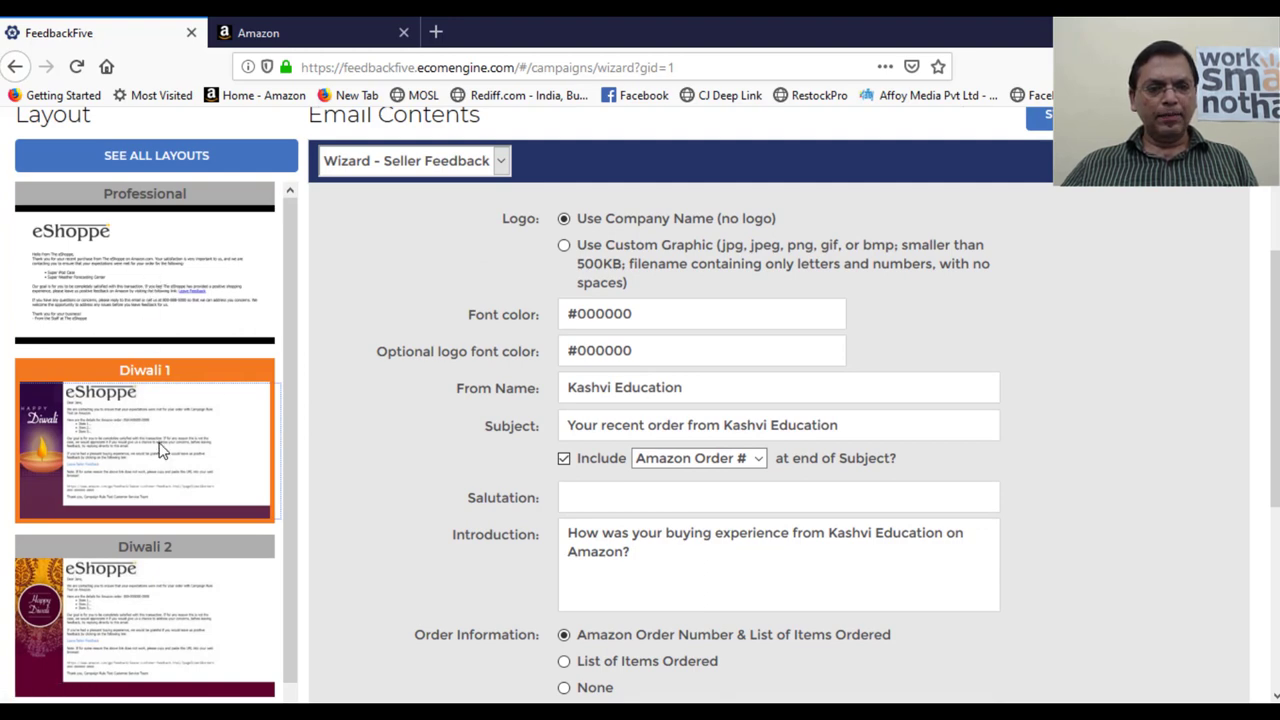
pyautogui.scroll(-4, 157, 449)
pyautogui.scroll(-2, 143, 569)
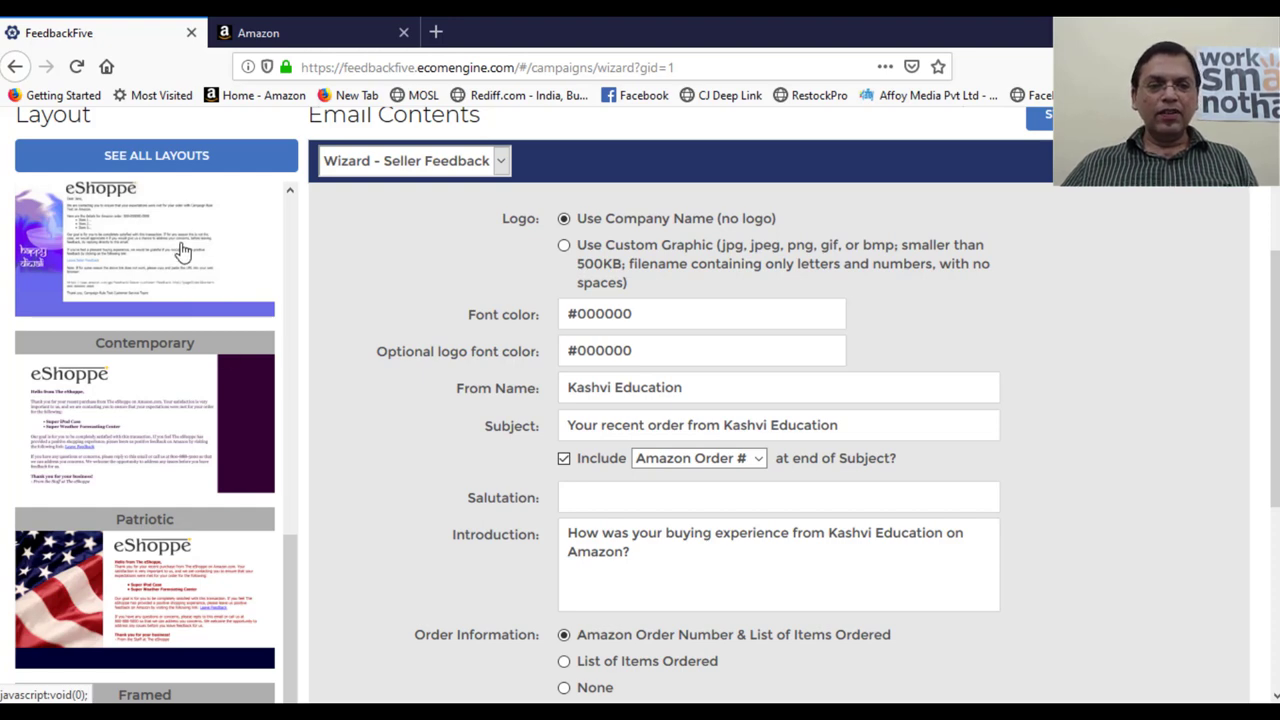
# - Select the Diwali 2 layout for the Seller Feedback email and preview its product review and seller feedback links
pyautogui.scroll(5, 176, 362)
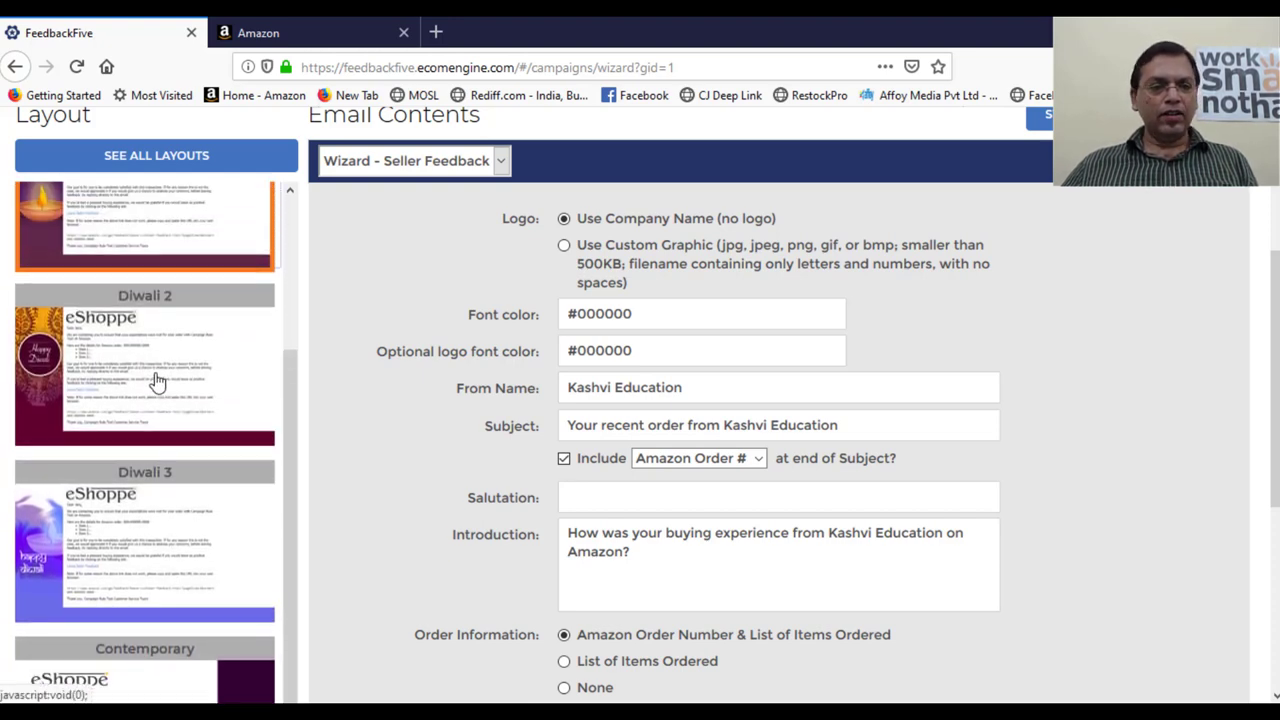
pyautogui.click(157, 381)
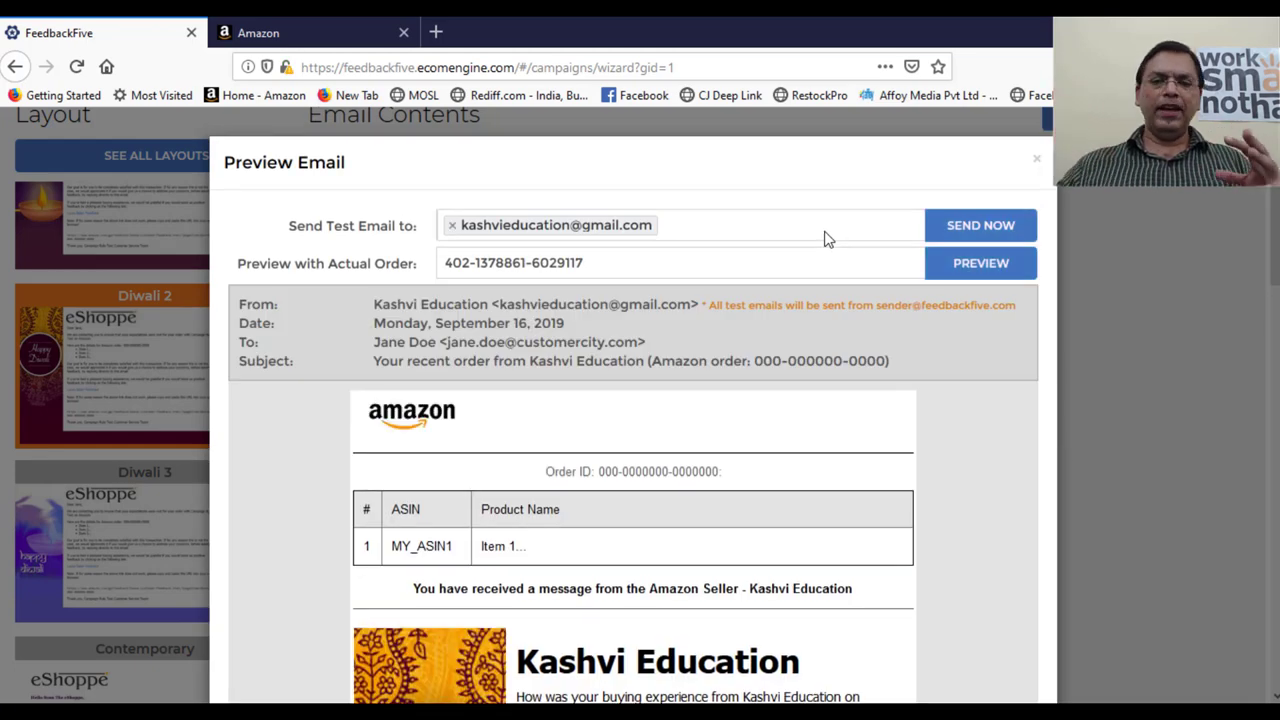
pyautogui.scroll(-5, 953, 567)
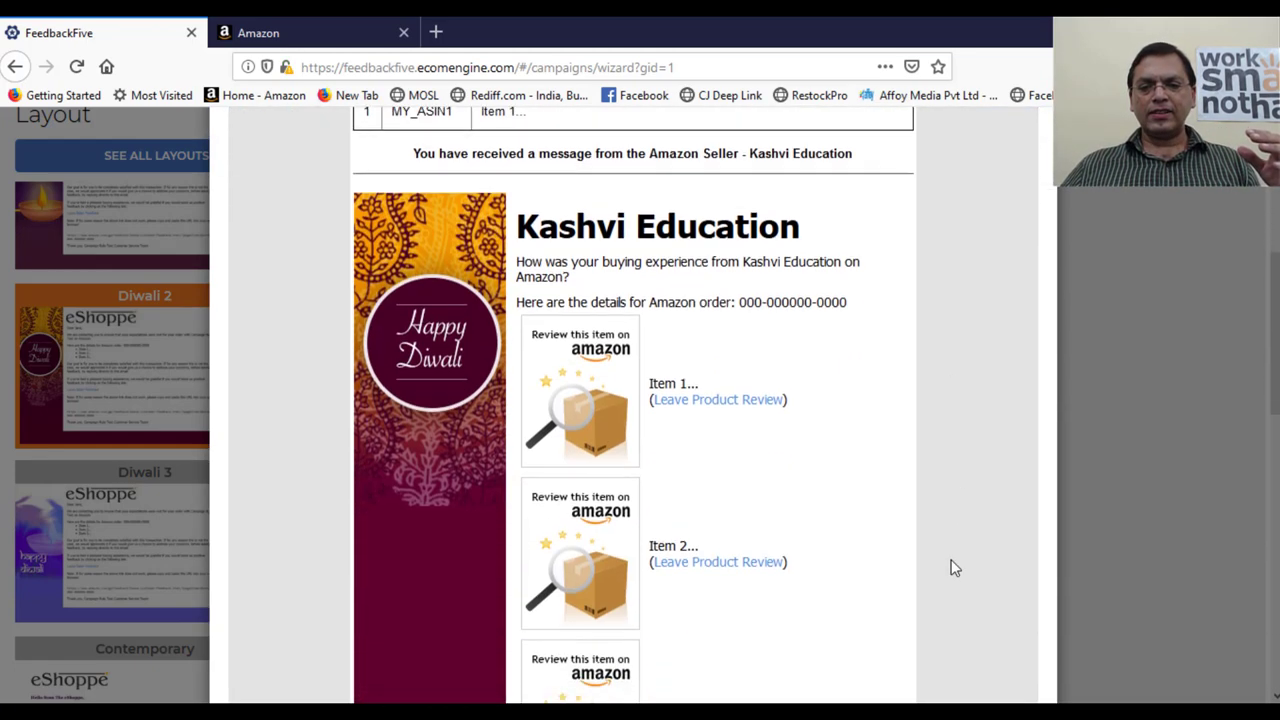
pyautogui.scroll(-4, 953, 567)
pyautogui.scroll(4, 953, 567)
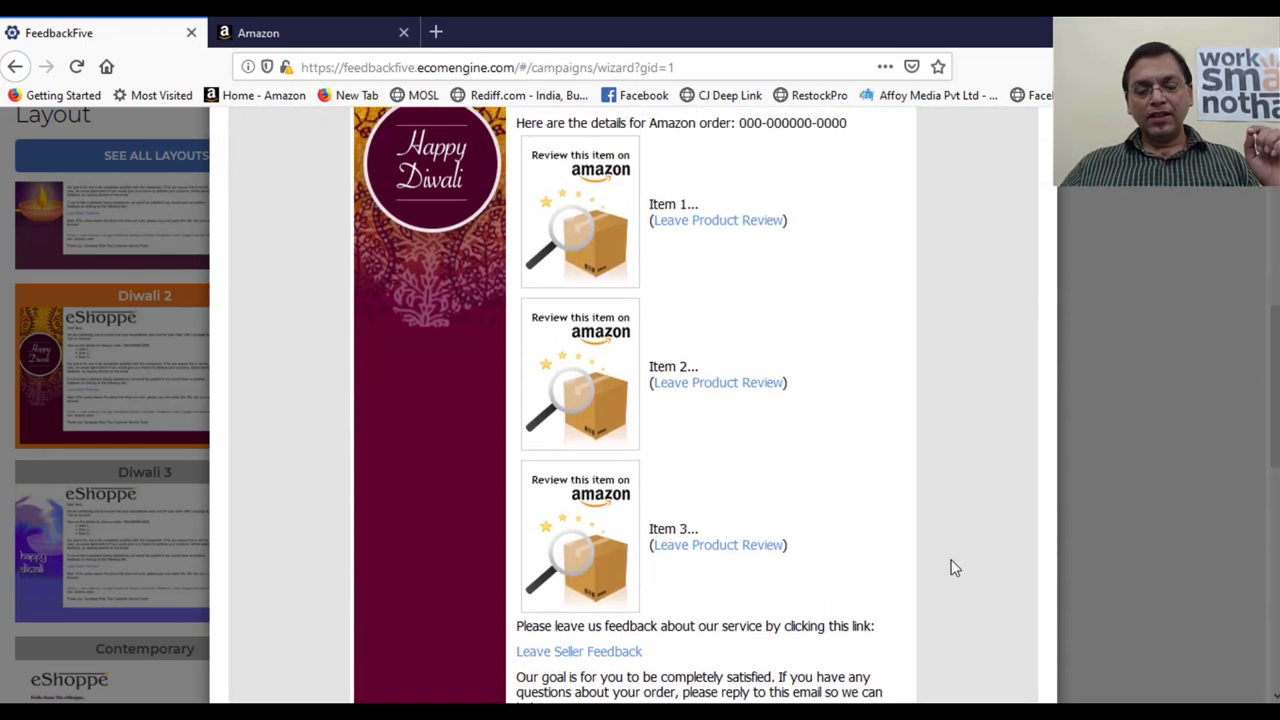
pyautogui.scroll(1, 953, 567)
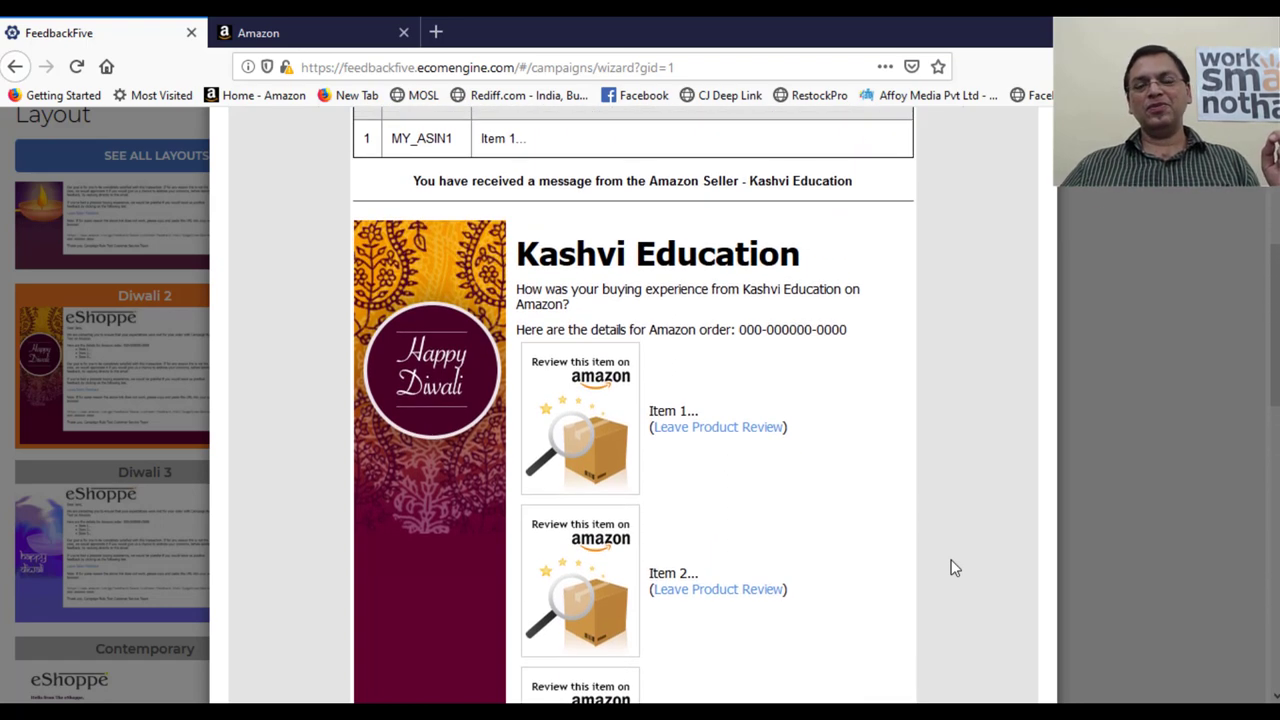
pyautogui.scroll(-1, 953, 567)
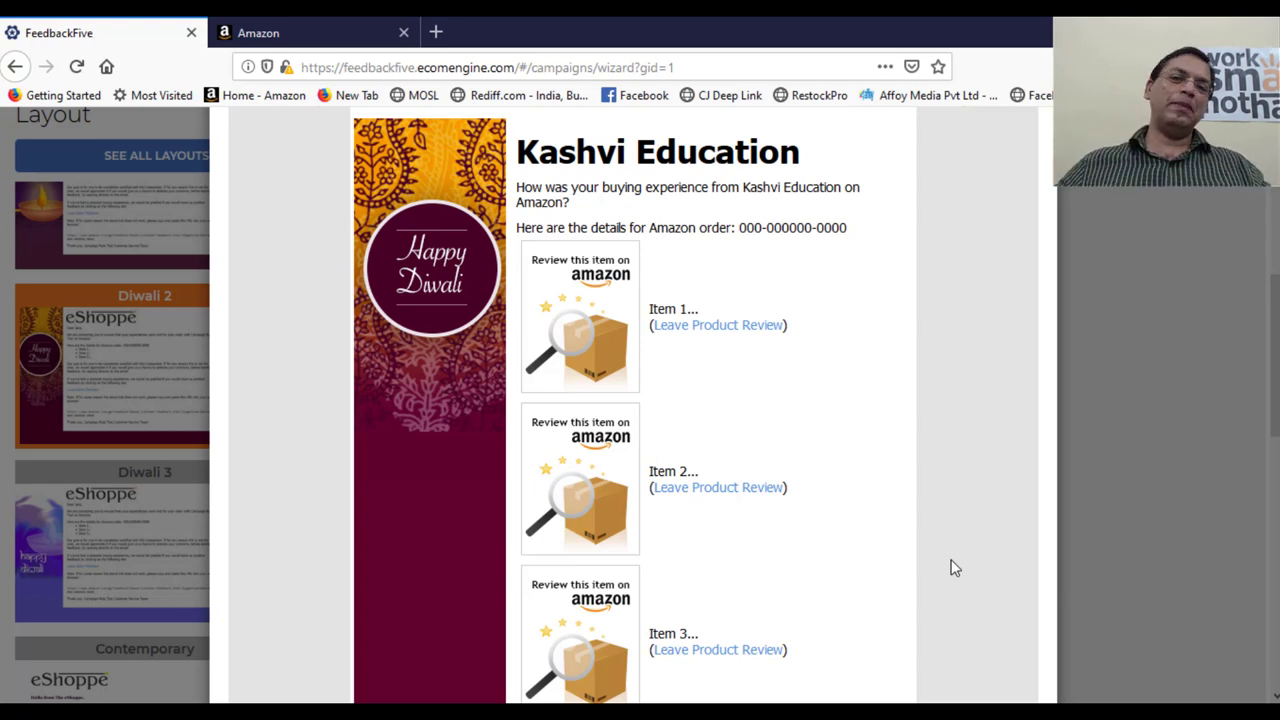
# - Examine the Diwali 2 email preview from the sender details to the Amazon unsubscribe footer, and close the preview
pyautogui.scroll(5, 873, 550)
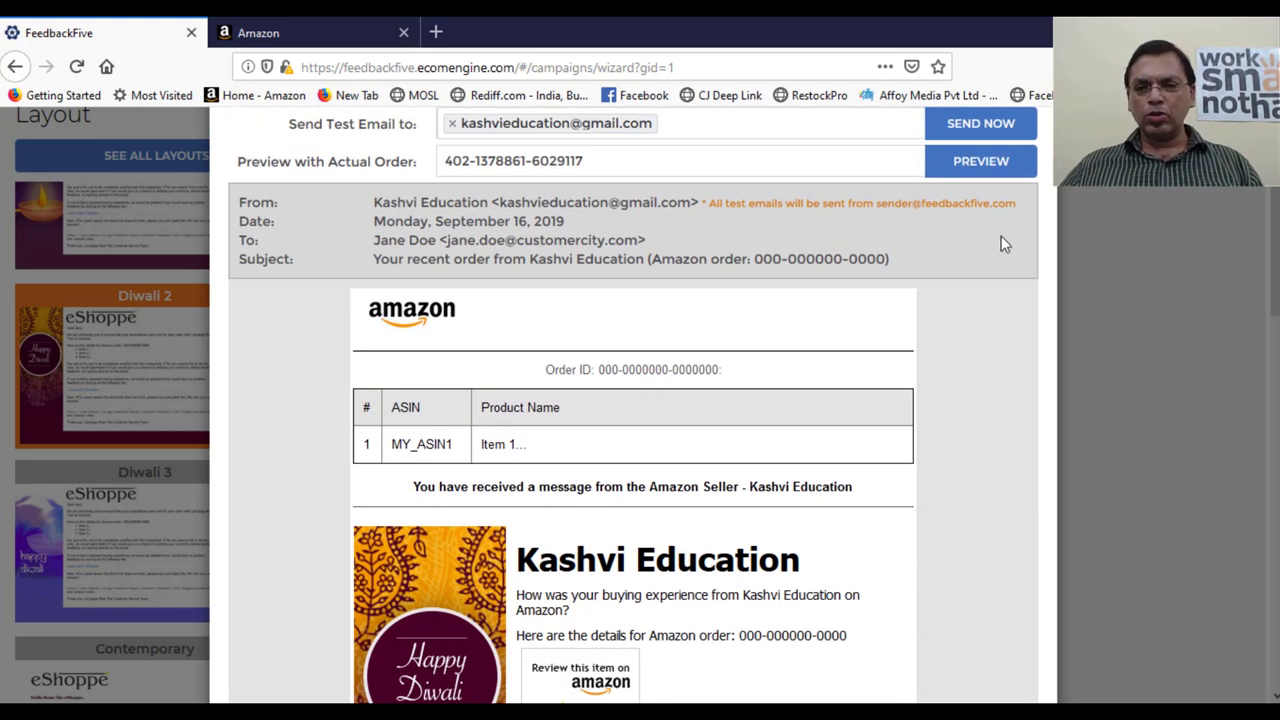
pyautogui.scroll(-2, 937, 263)
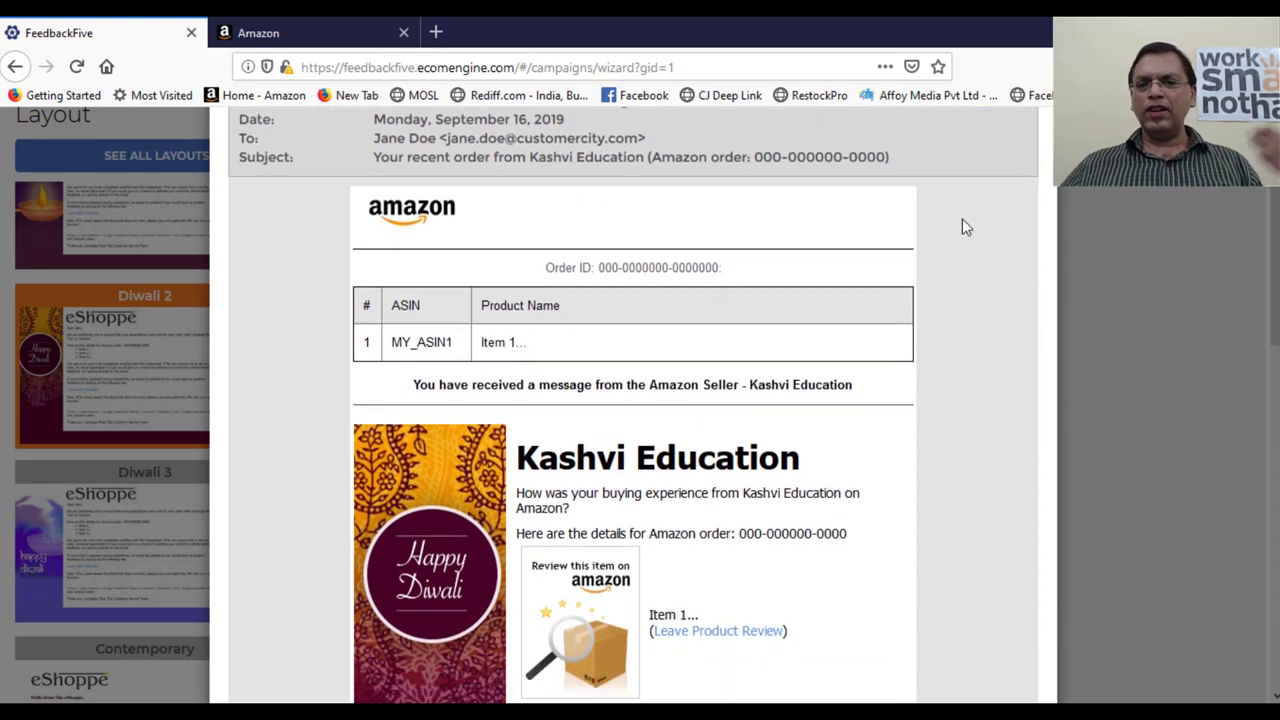
pyautogui.scroll(-4, 873, 226)
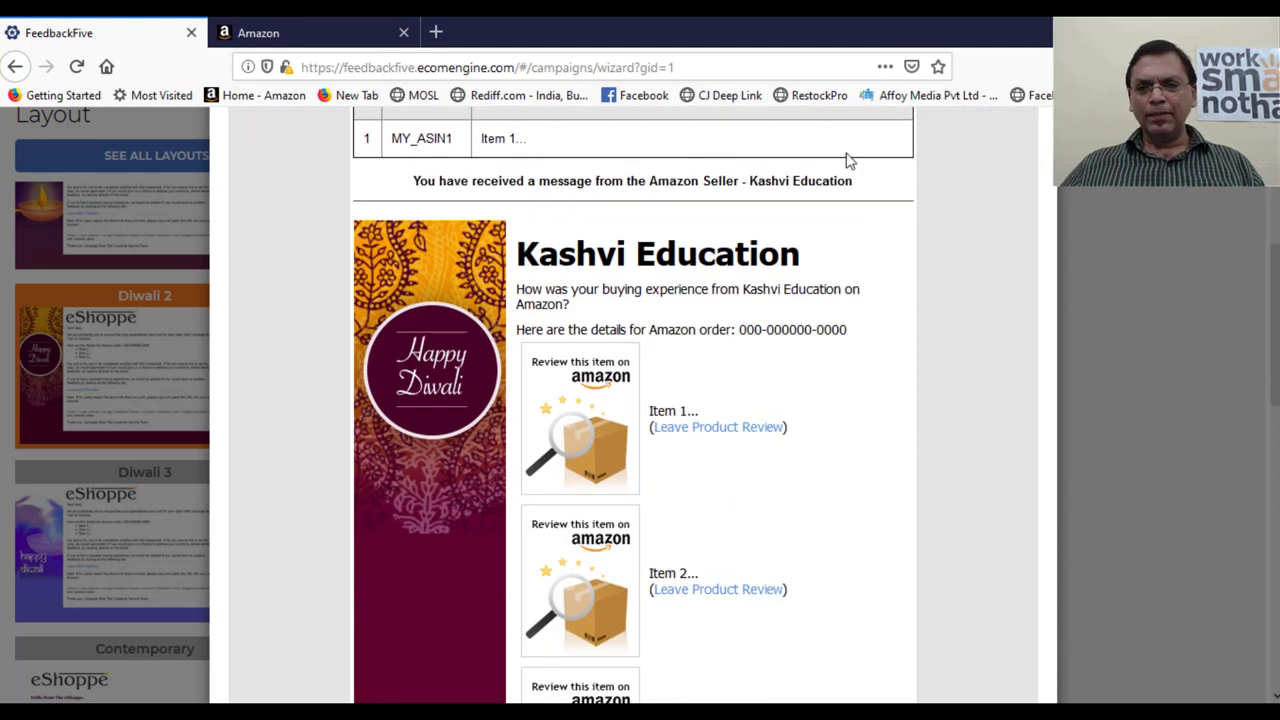
pyautogui.scroll(-2, 848, 204)
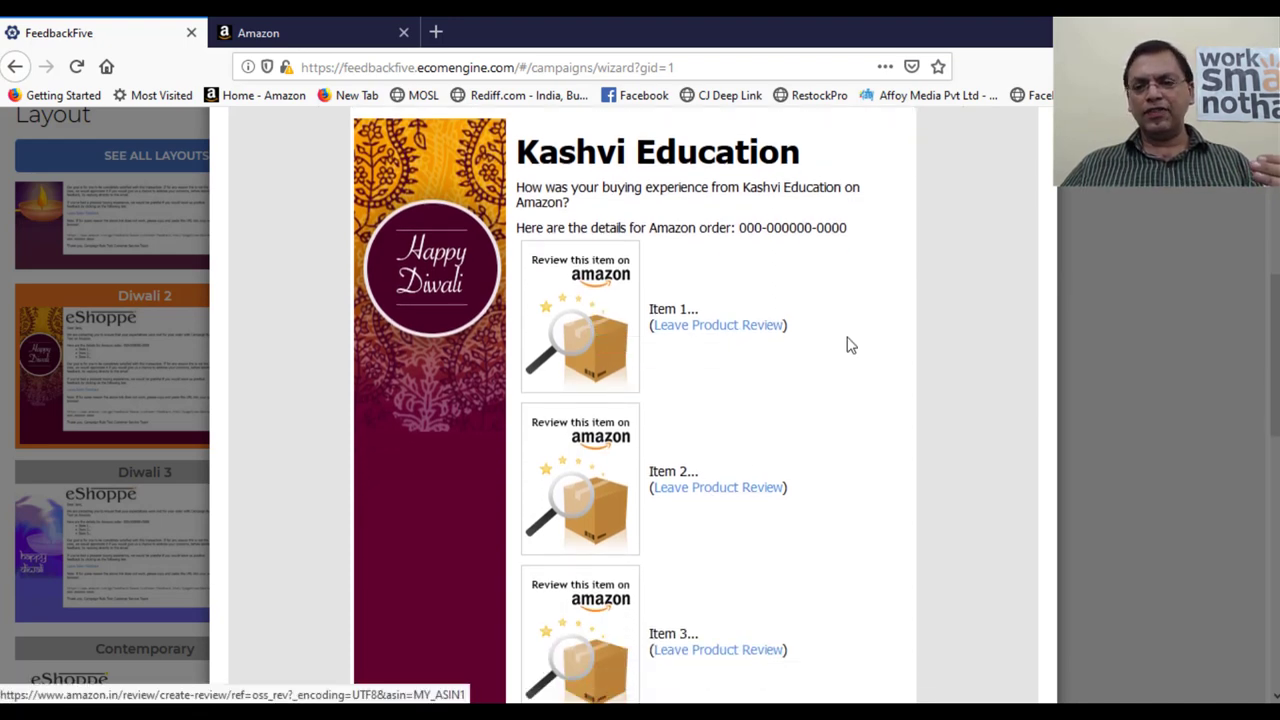
pyautogui.scroll(-4, 732, 468)
pyautogui.scroll(-3, 732, 468)
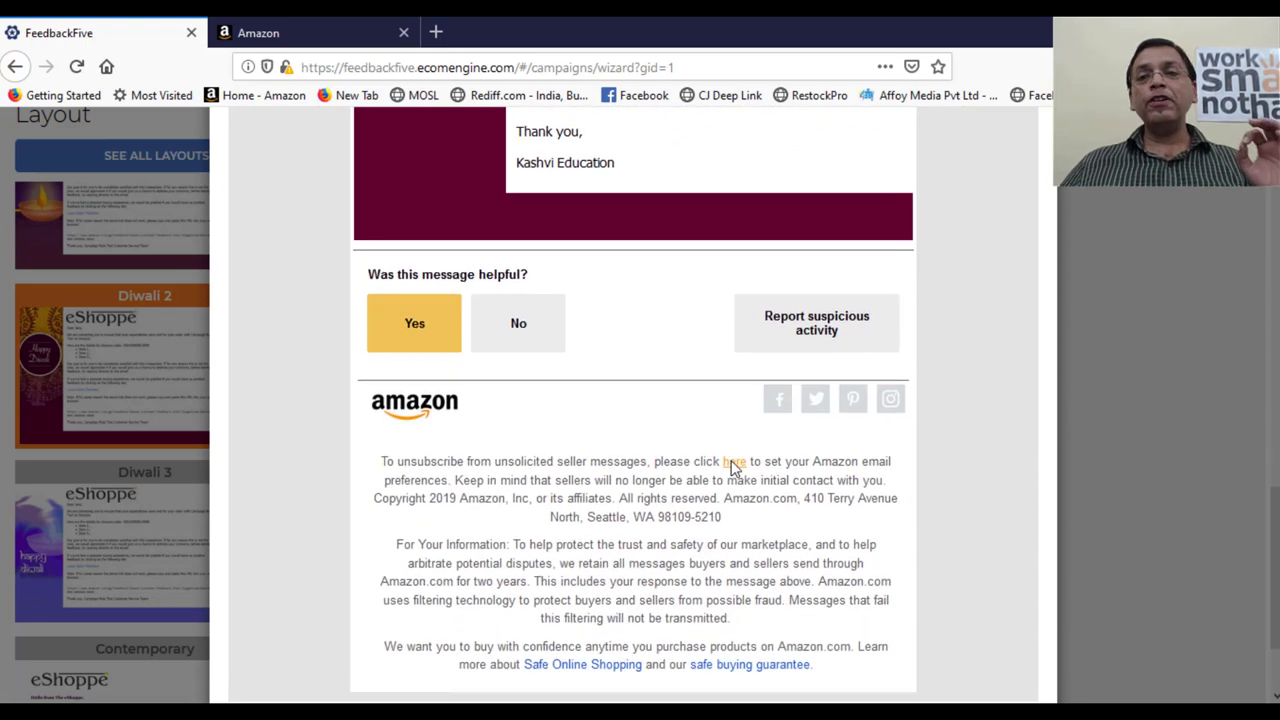
pyautogui.scroll(10, 732, 466)
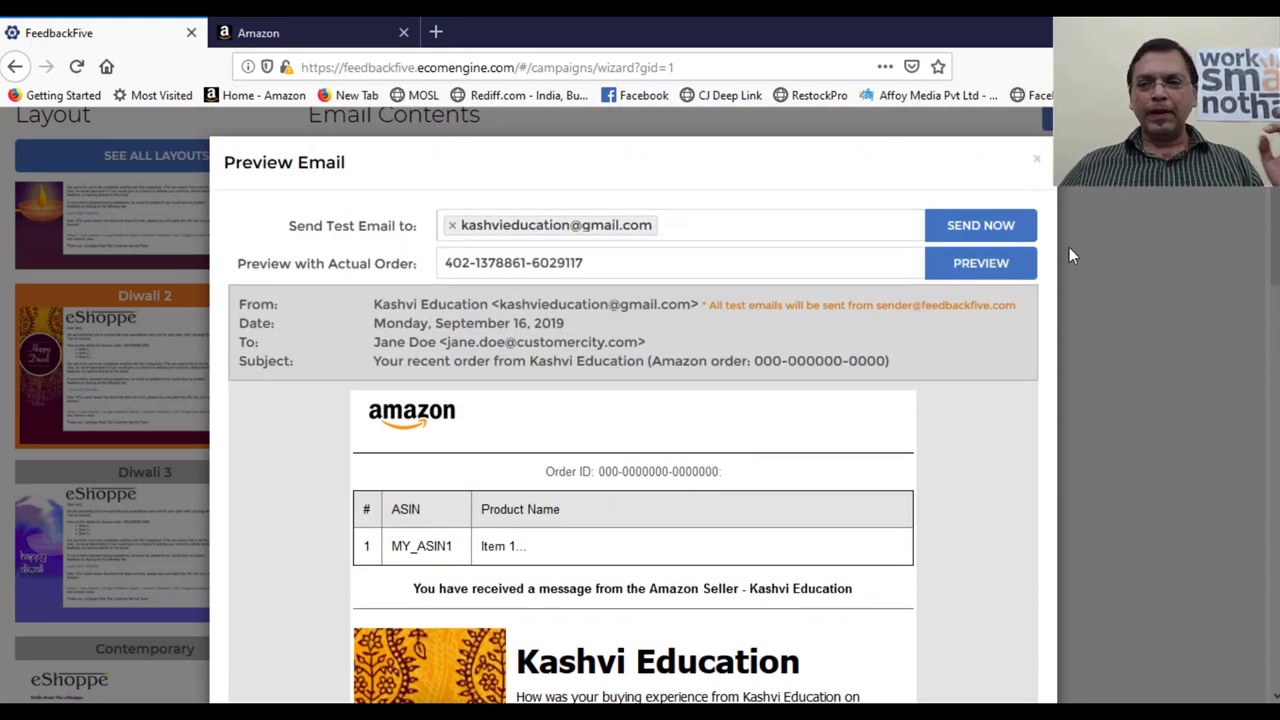
pyautogui.click(1037, 159)
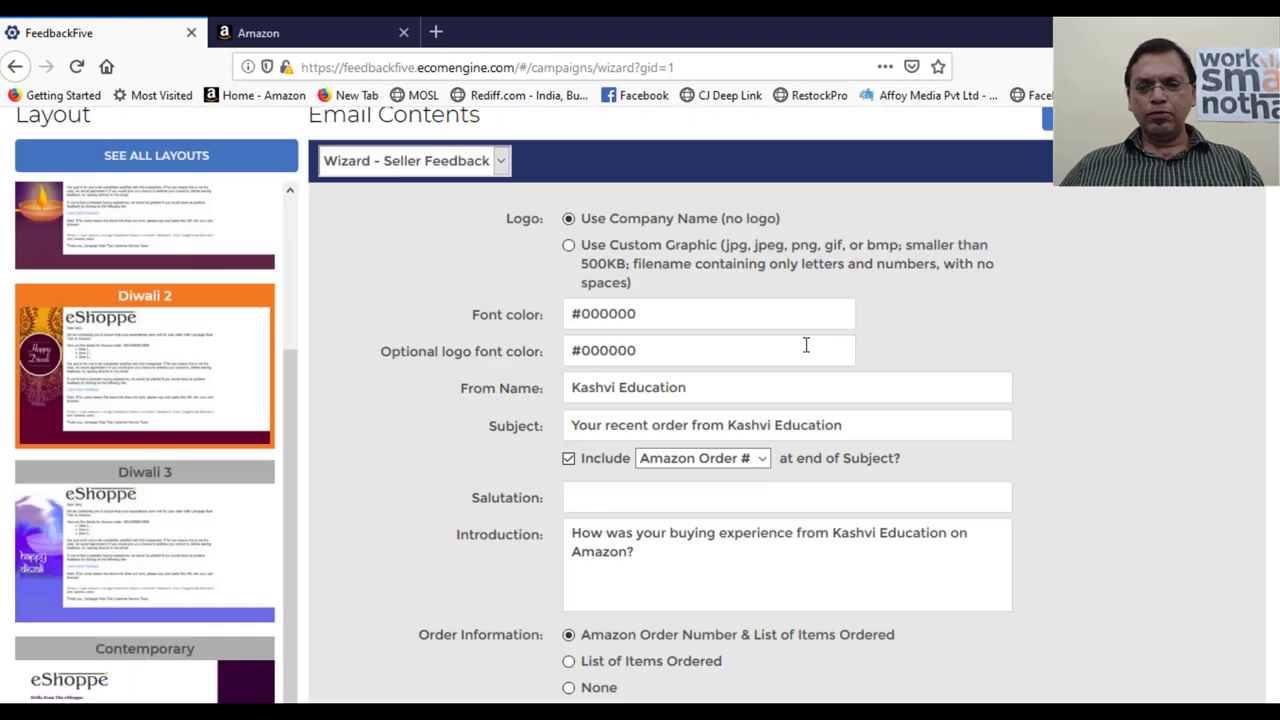
# - Leave the email template without saving its changes and review the order totals on the email scheduling page
pyautogui.scroll(3, 766, 416)
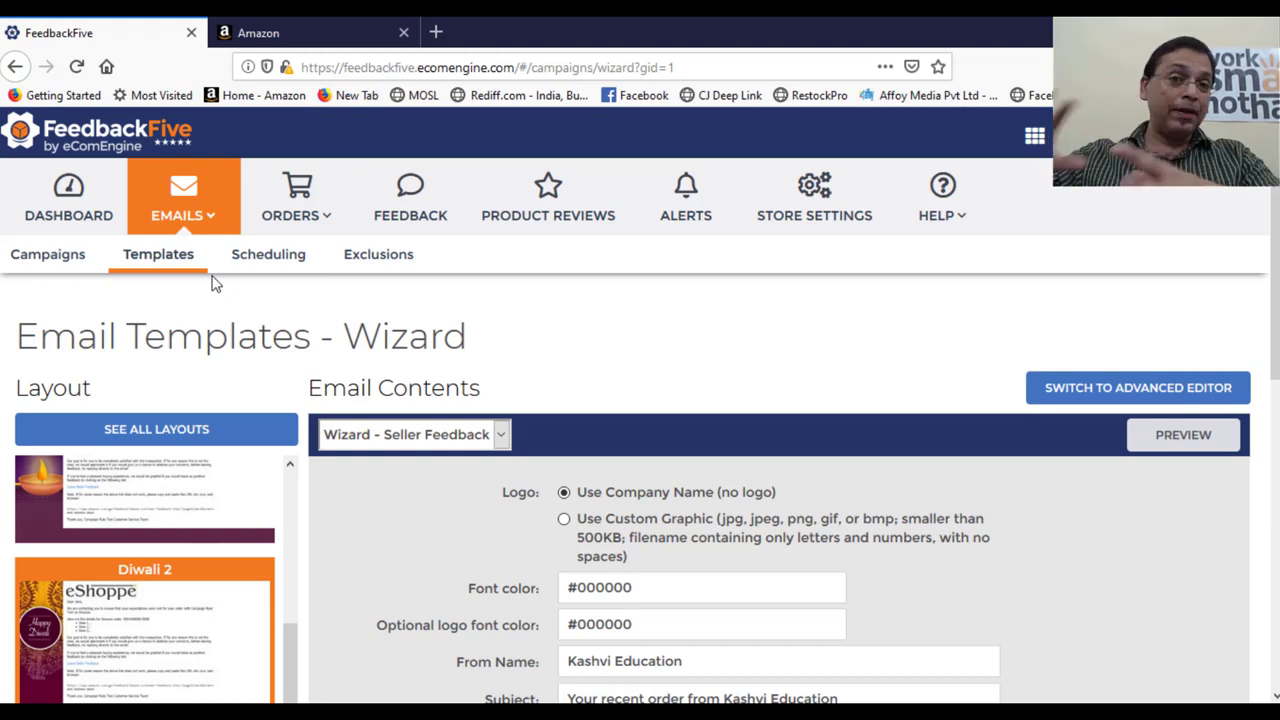
pyautogui.click(287, 260)
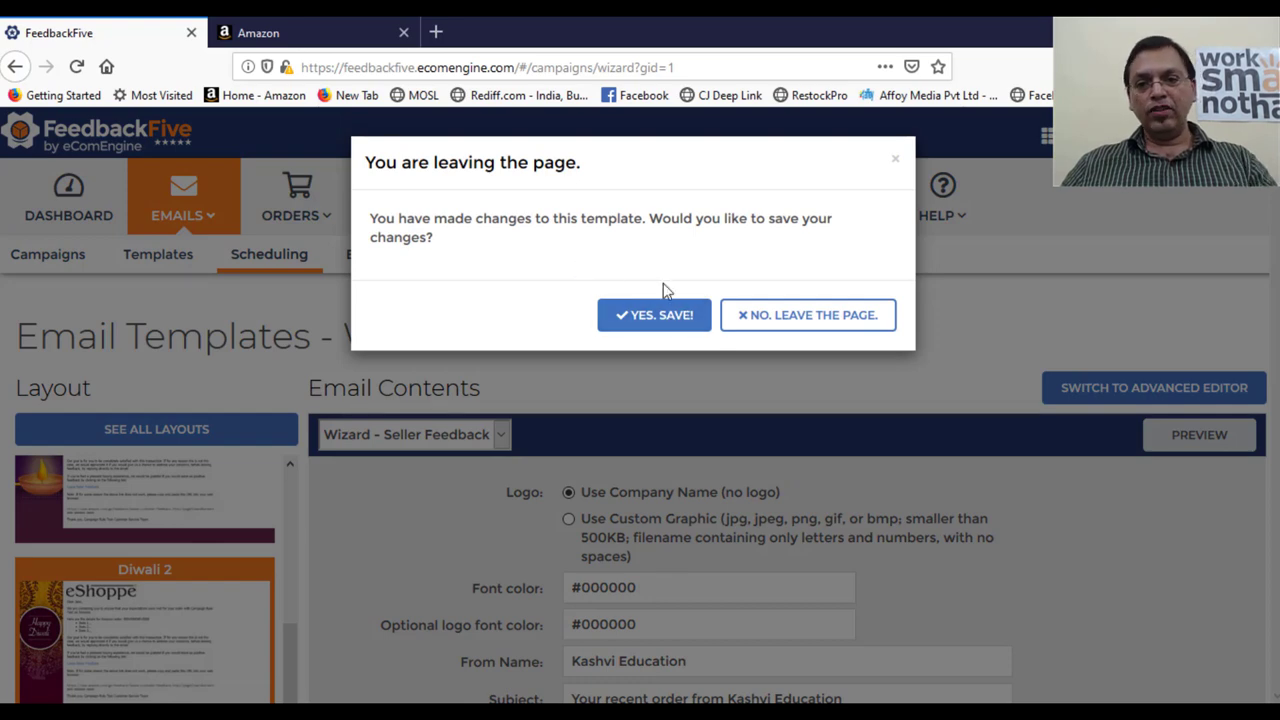
pyautogui.click(824, 324)
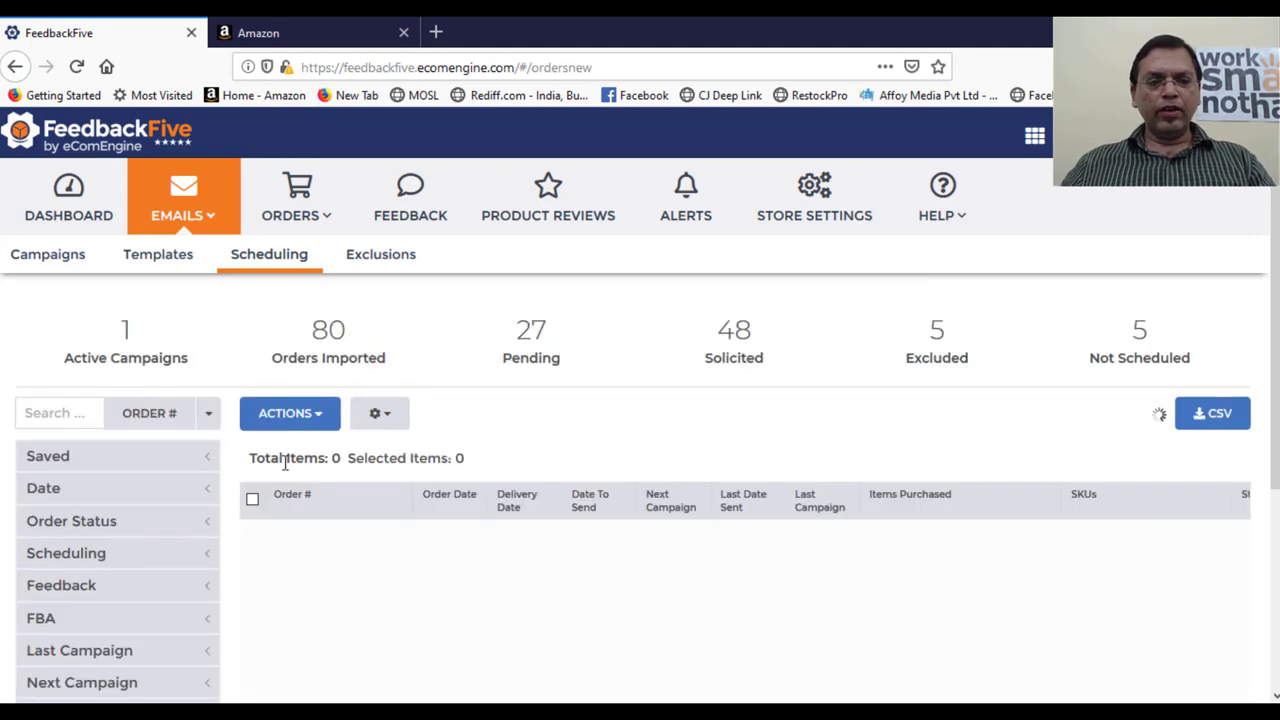
pyautogui.moveTo(888, 345)
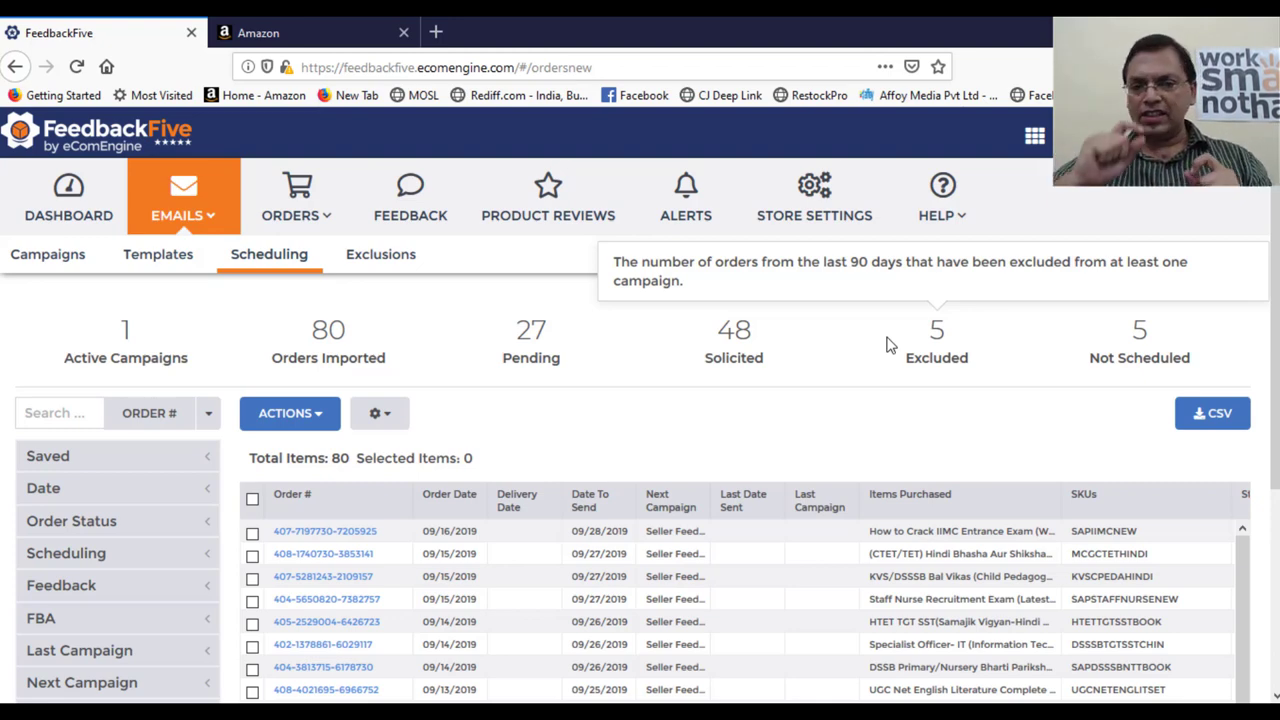
# - Review the general, SKU and order number exclusion settings for emails
pyautogui.click(400, 253)
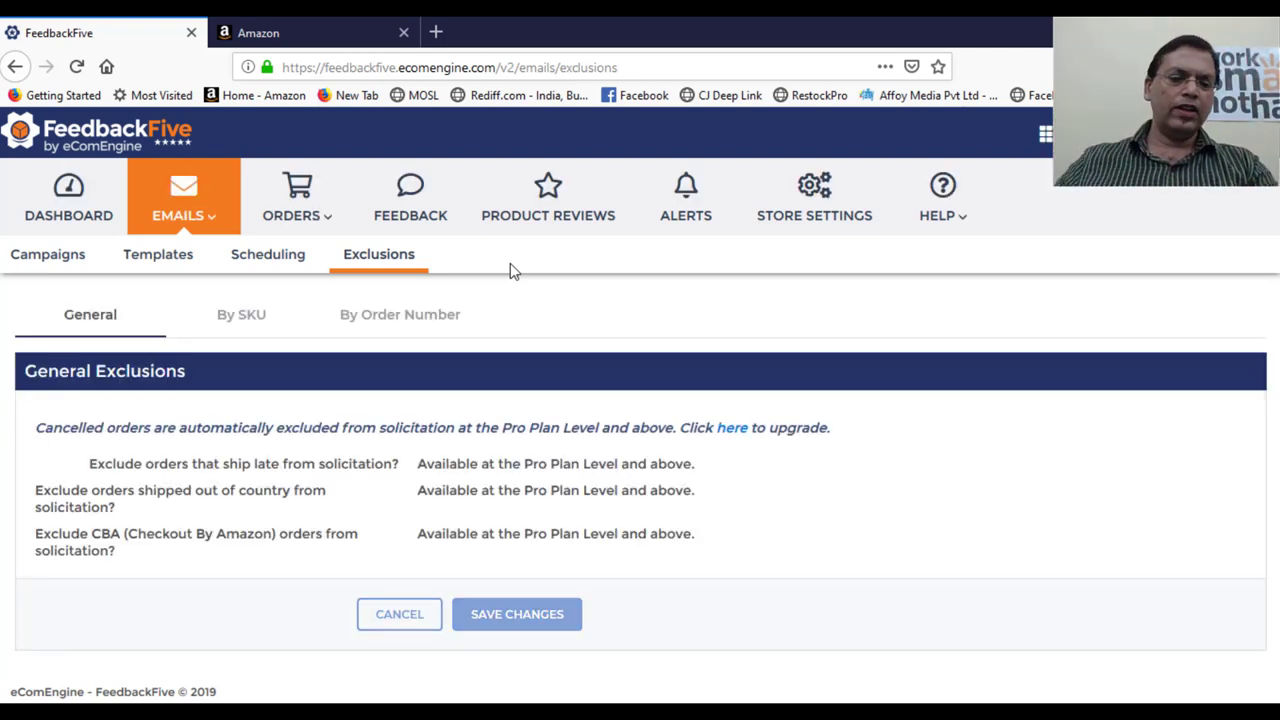
pyautogui.click(257, 318)
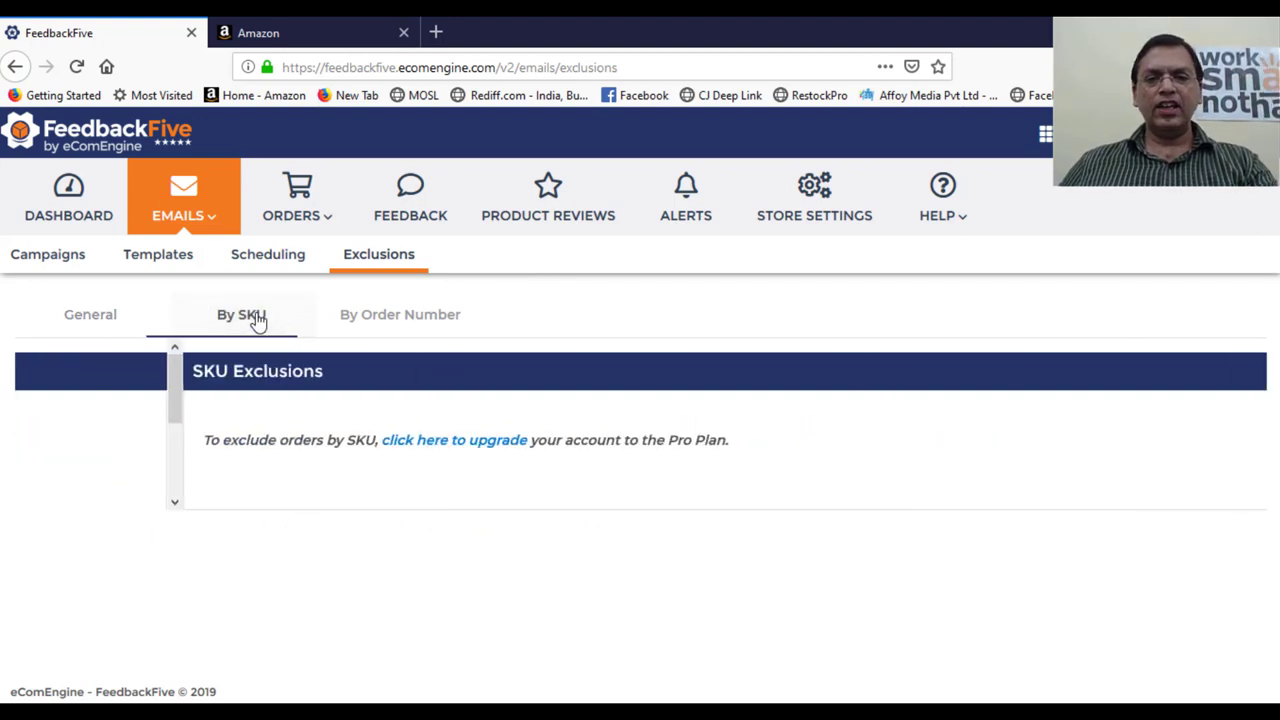
pyautogui.click(425, 322)
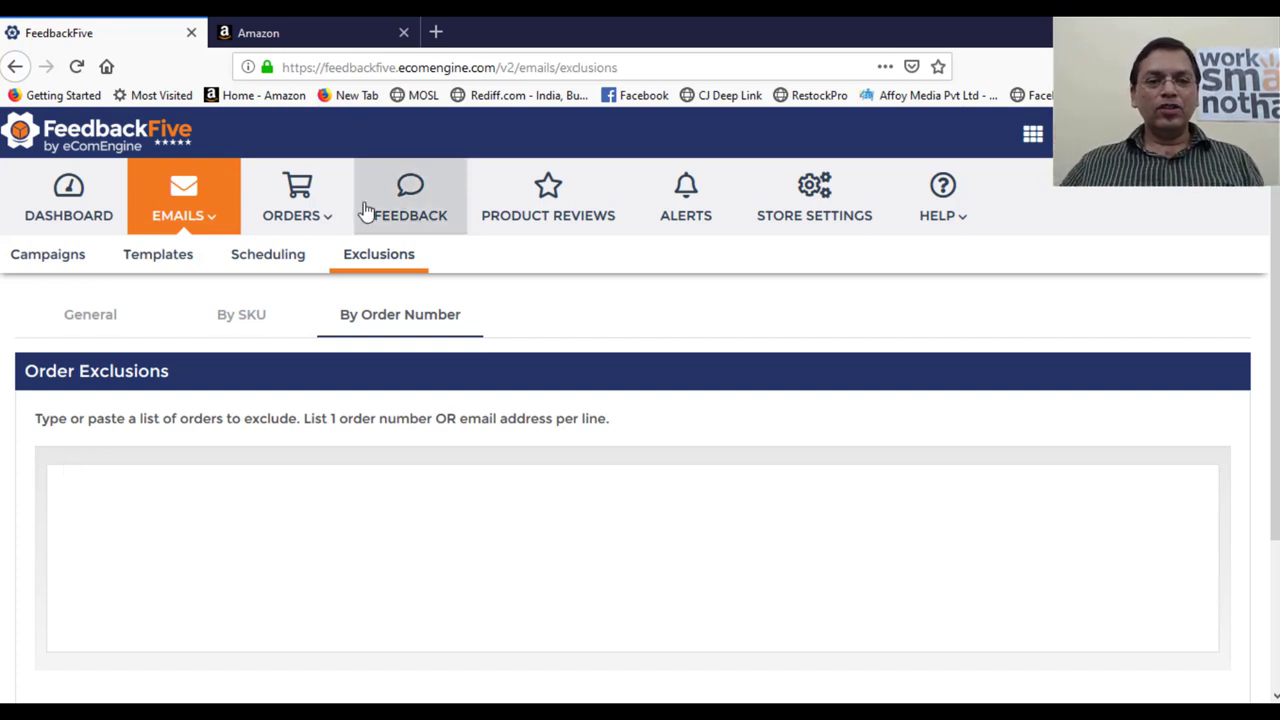
# - Open the store settings and review the store profile, including the approved sender requirement for the feedback solicitation email
pyautogui.moveTo(297, 215)
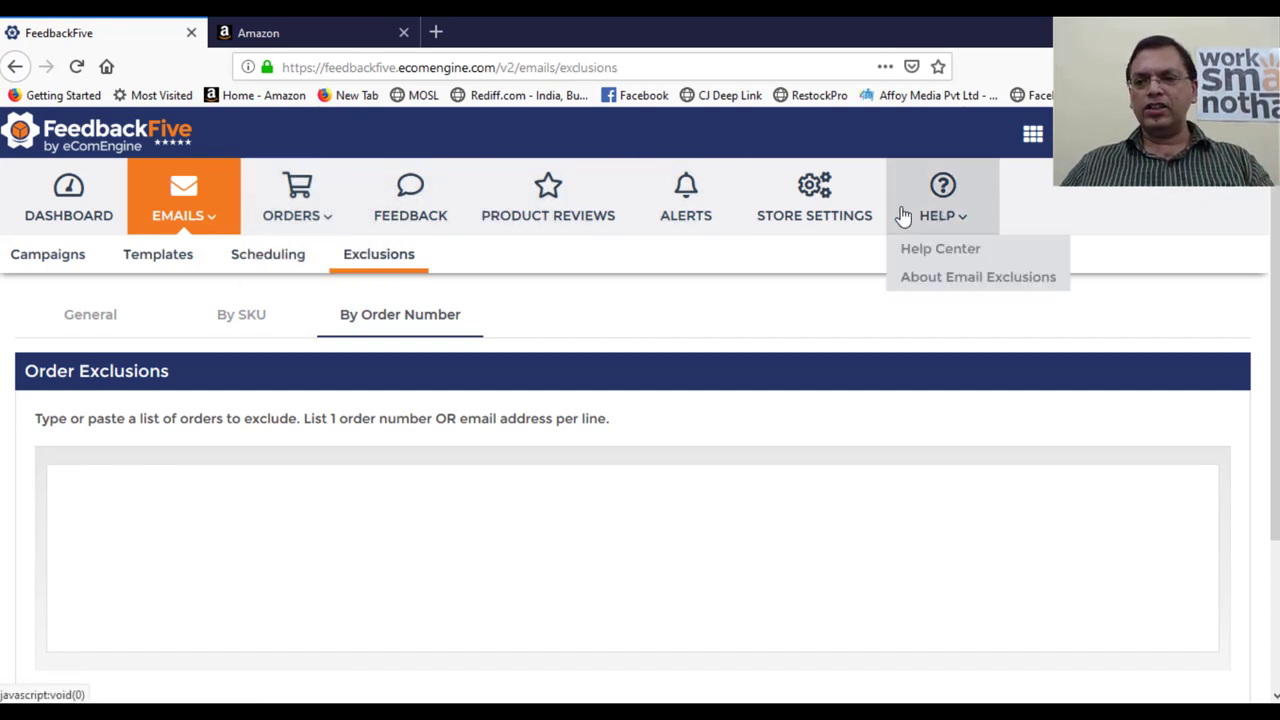
pyautogui.click(846, 228)
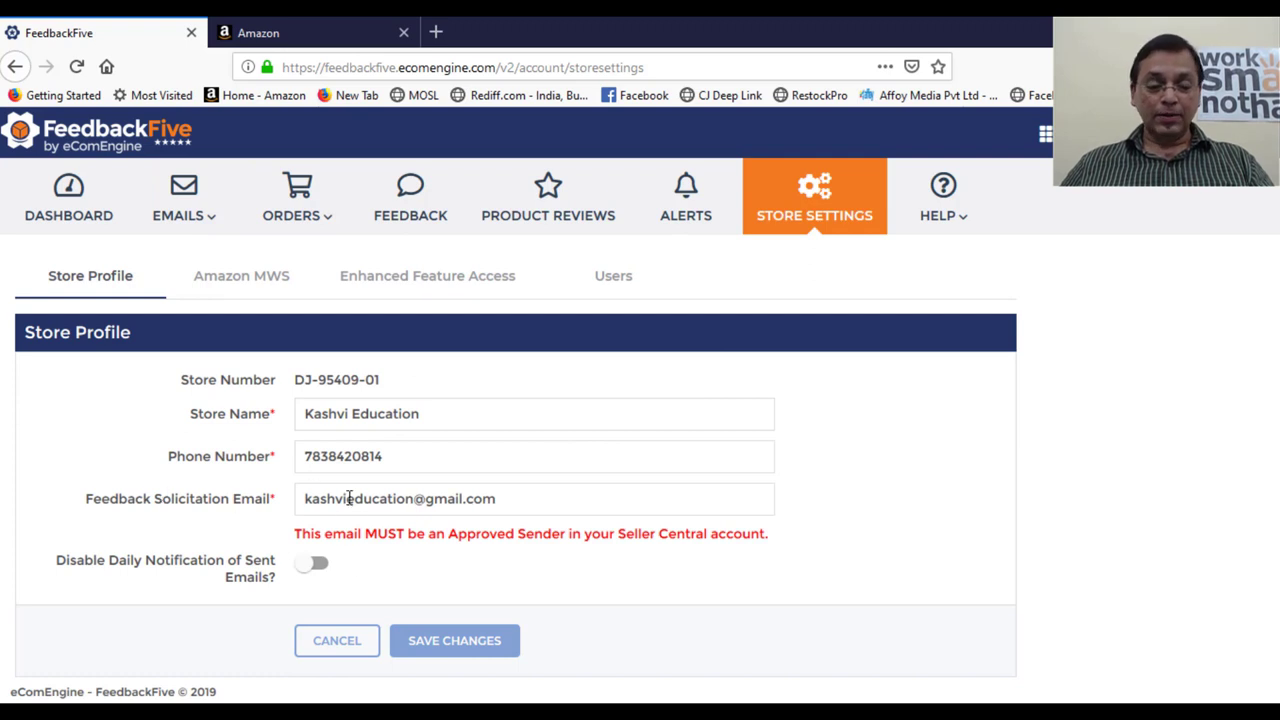
pyautogui.moveTo(308, 535); pyautogui.dragTo(779, 547)
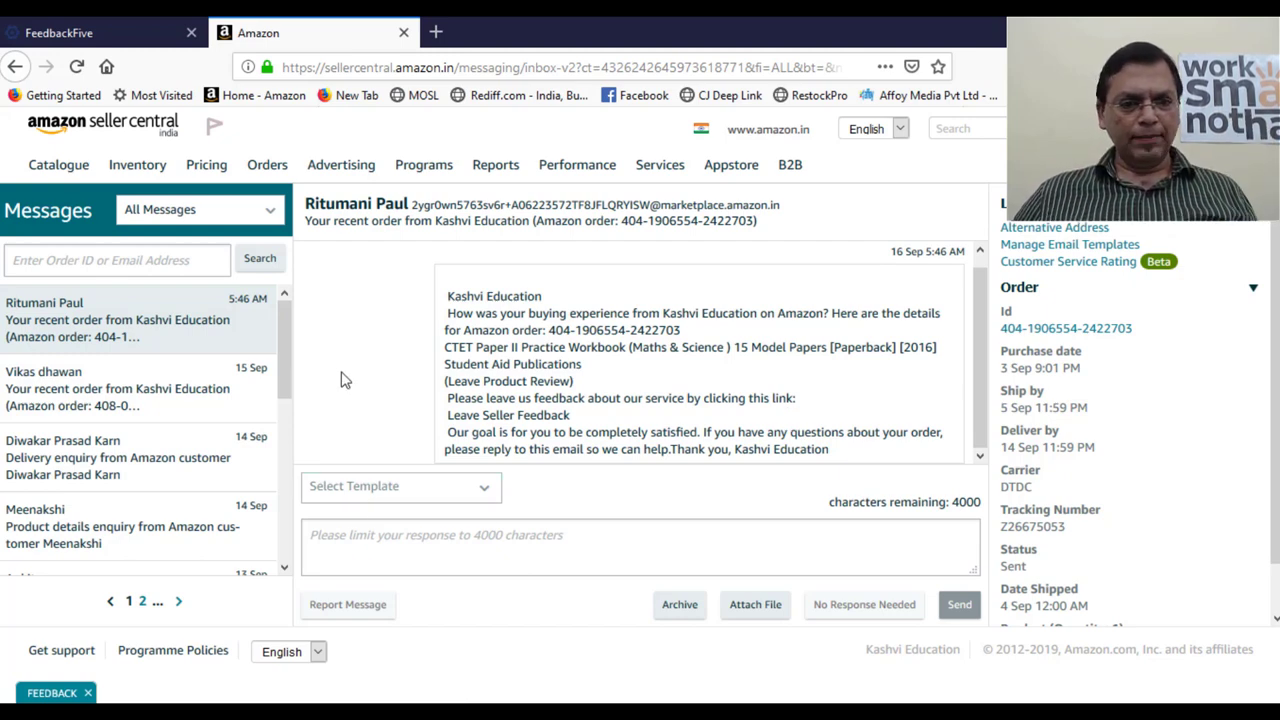
# - Switch to Amazon Seller Central's messages and open a feedback request sent to a buyer on 12 Sep
pyautogui.moveTo(284, 353); pyautogui.dragTo(279, 490)
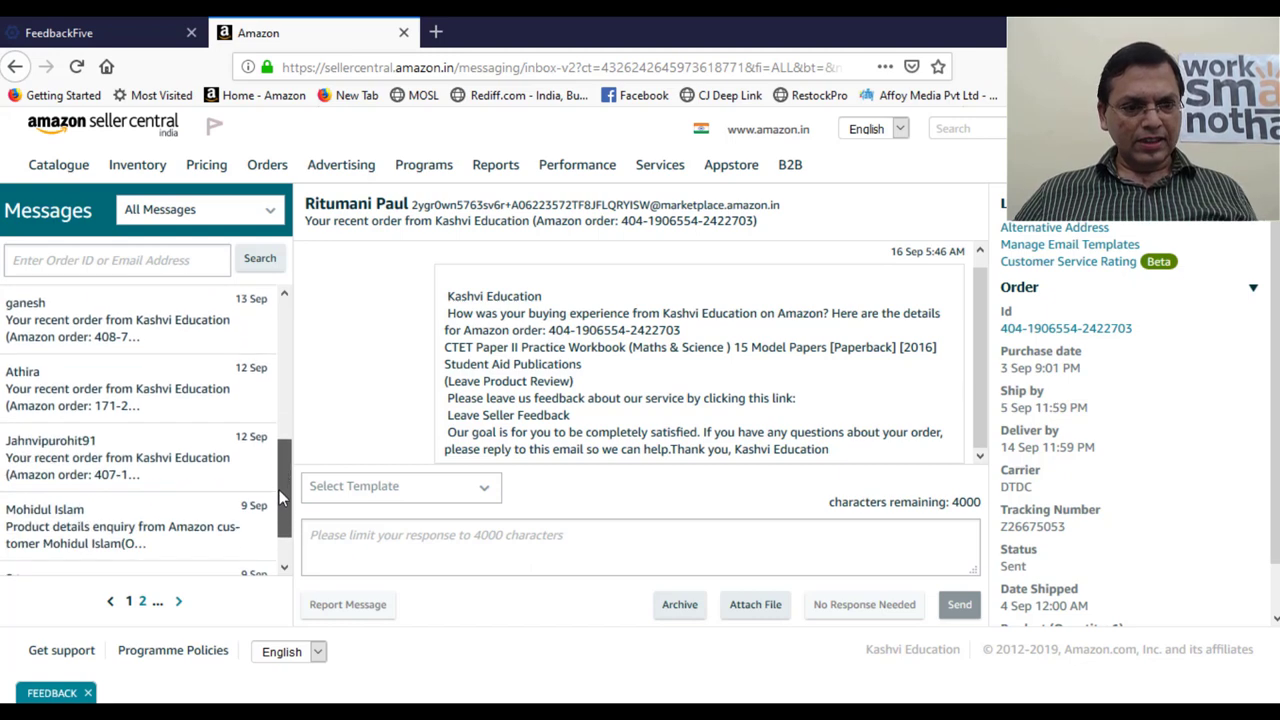
pyautogui.click(131, 374)
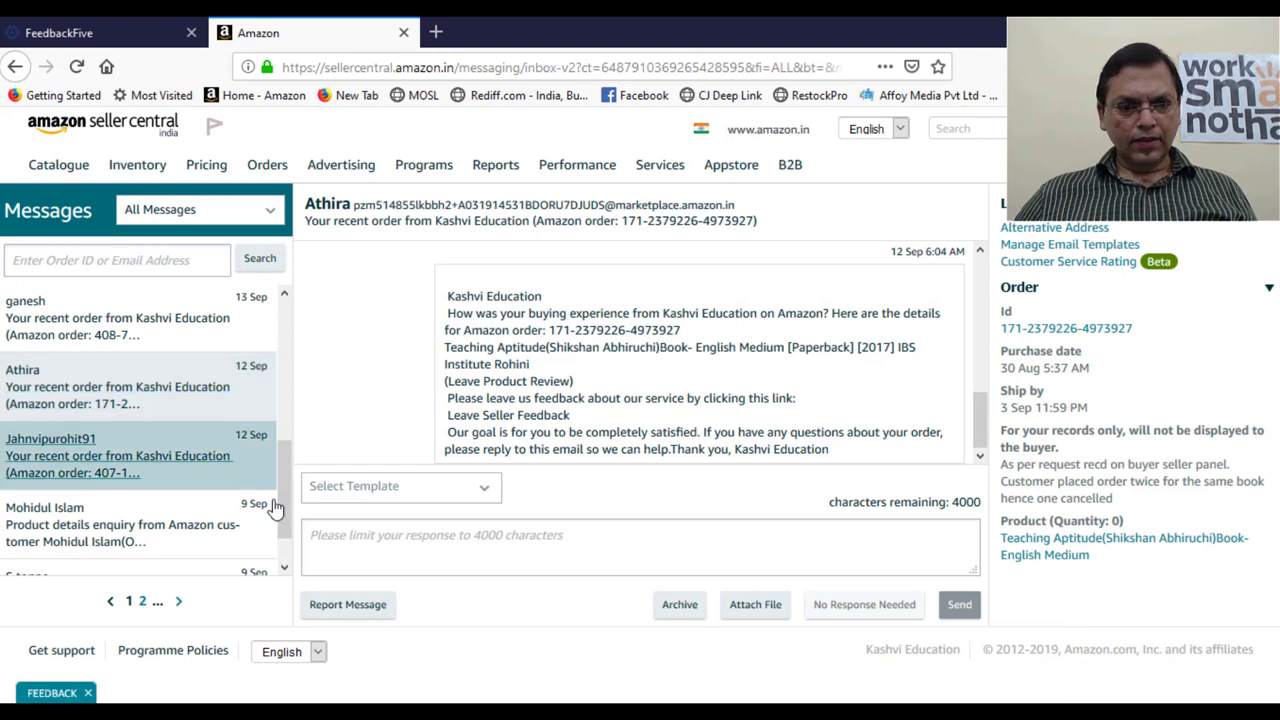
pyautogui.scroll(-1, 284, 526)
# - Browse the second and third pages of the Seller Central messages for feedback requests sent to buyers
pyautogui.click(181, 603)
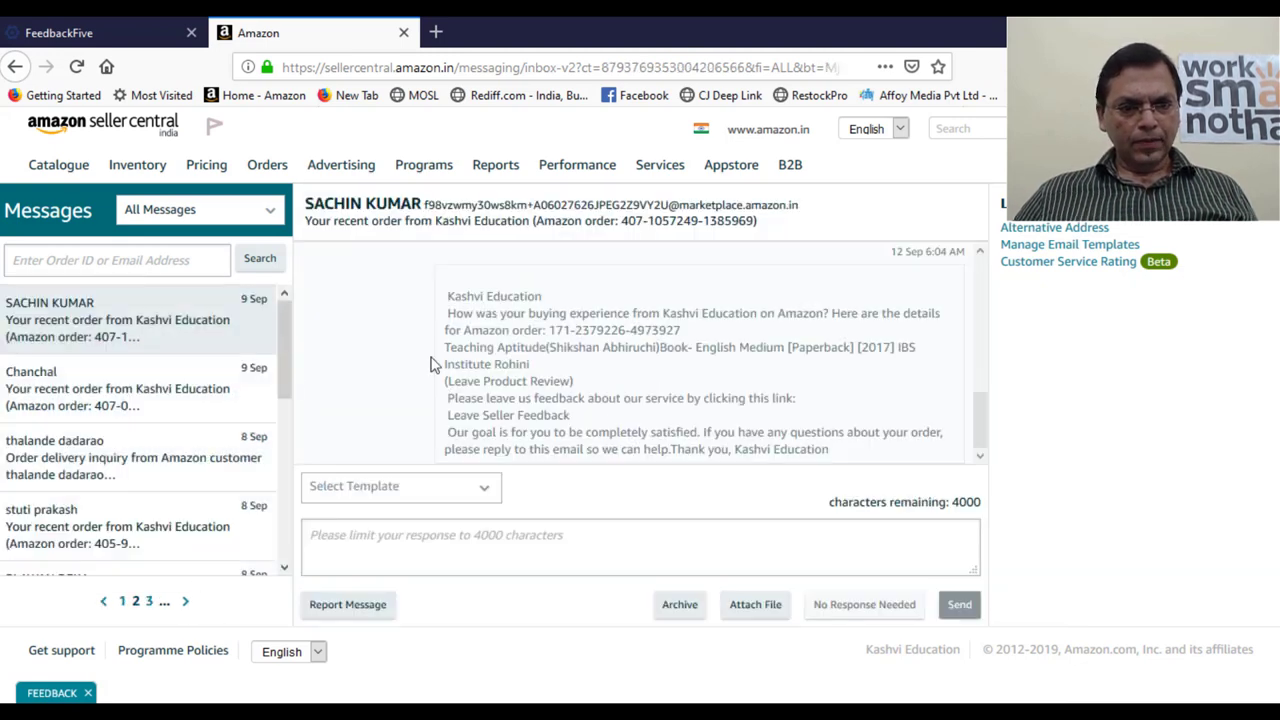
pyautogui.moveTo(297, 355); pyautogui.dragTo(272, 513)
pyautogui.click(307, 360)
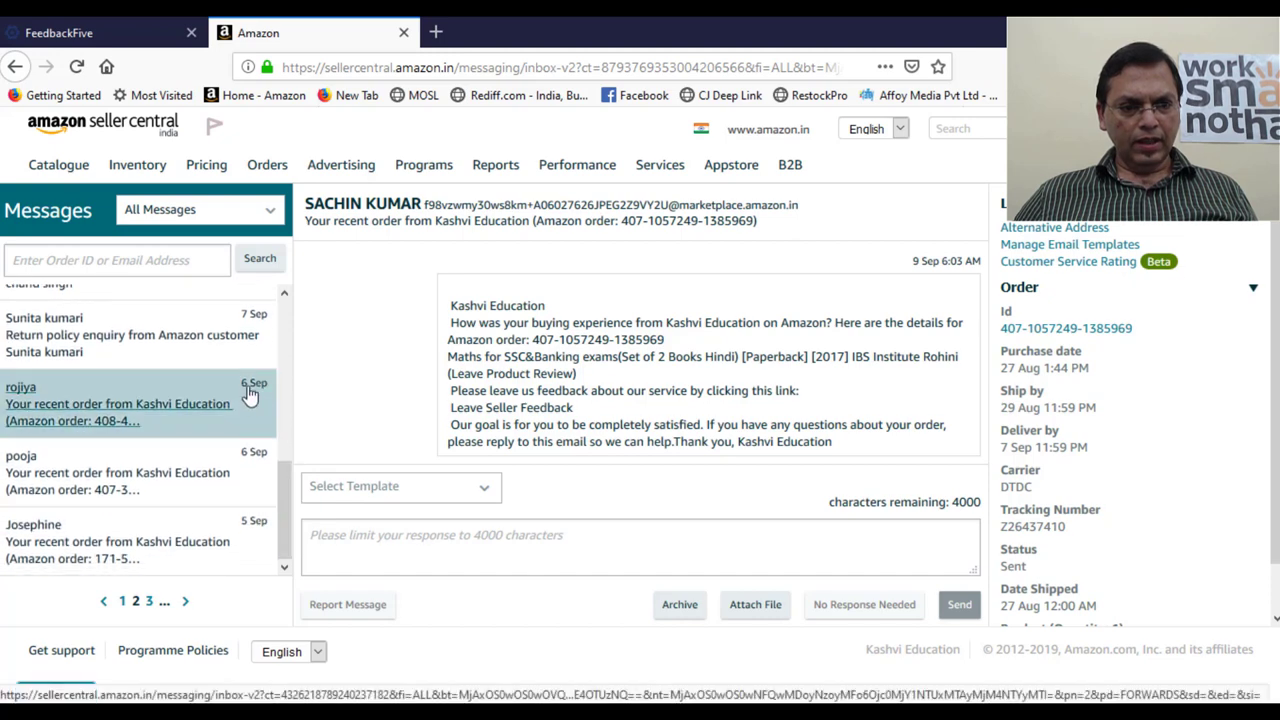
pyautogui.click(186, 603)
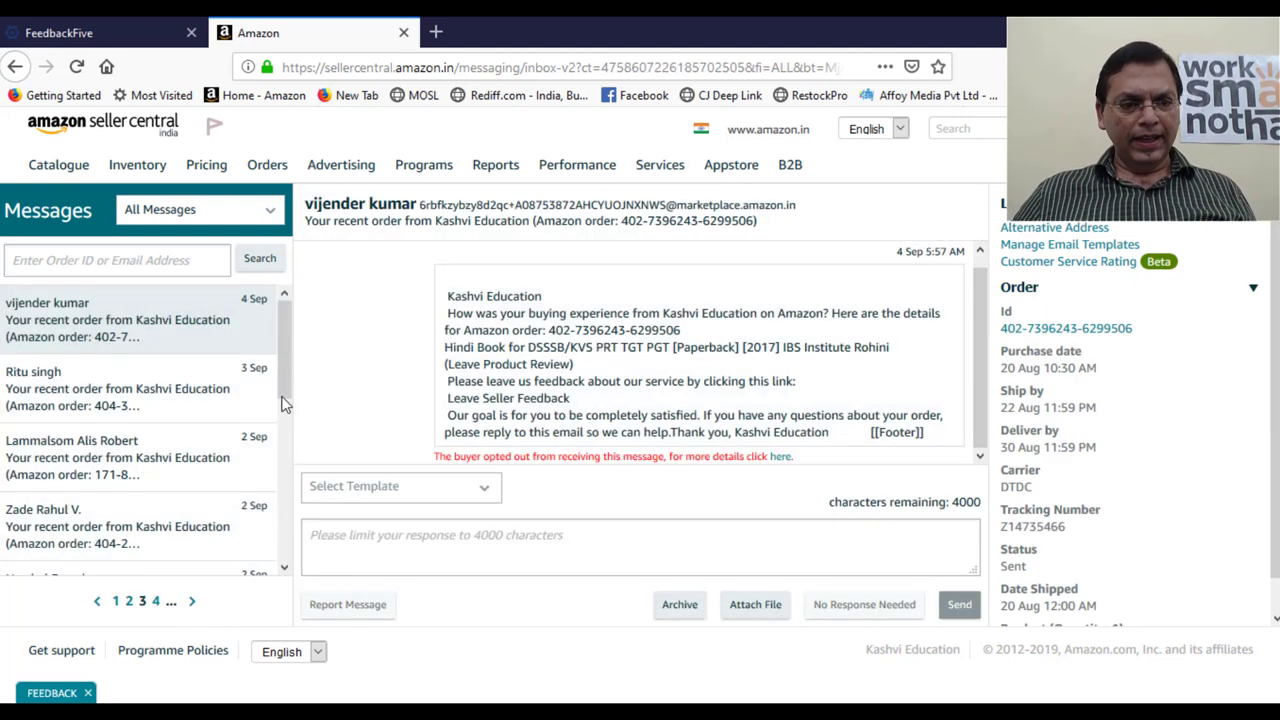
pyautogui.moveTo(287, 365); pyautogui.dragTo(288, 390)
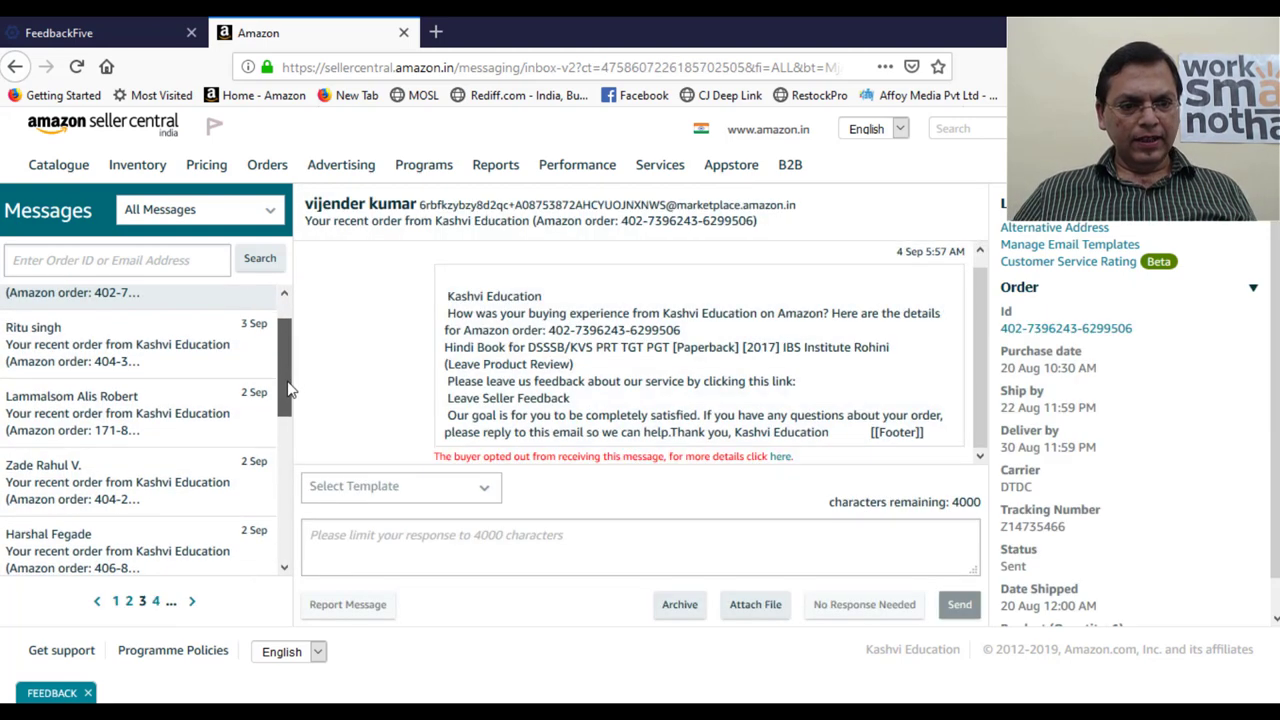
pyautogui.moveTo(287, 390); pyautogui.dragTo(293, 556)
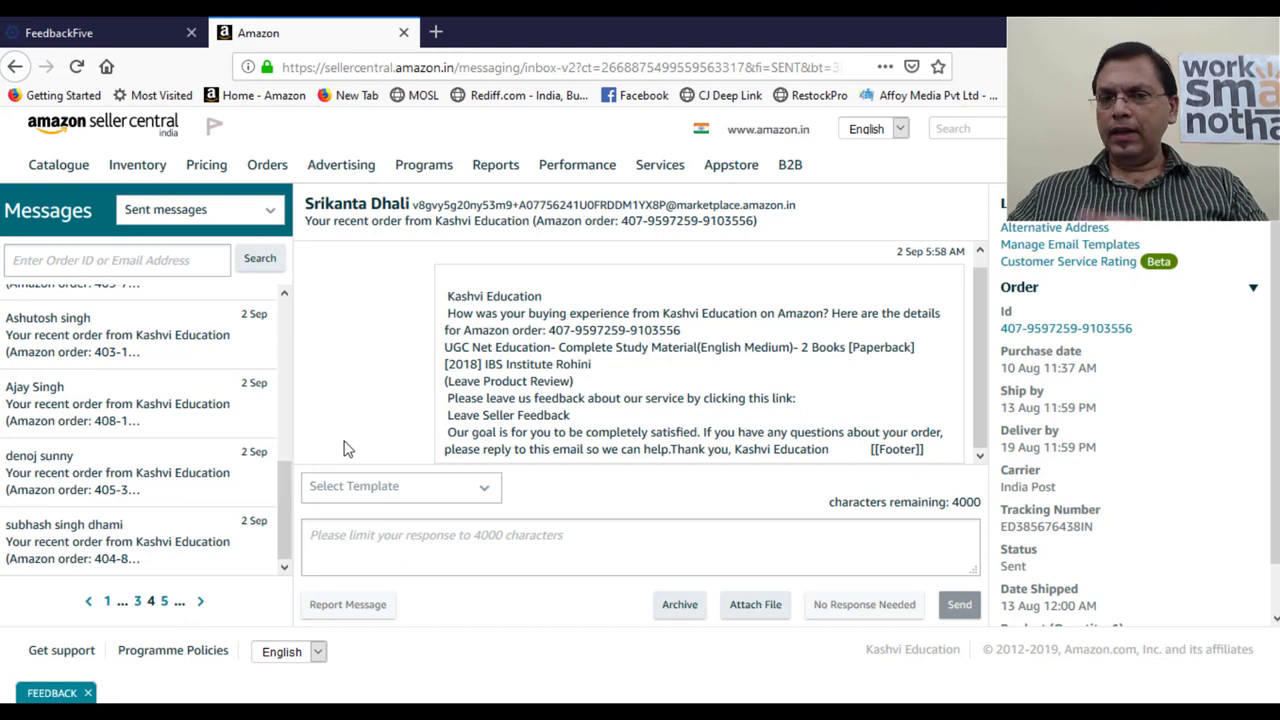